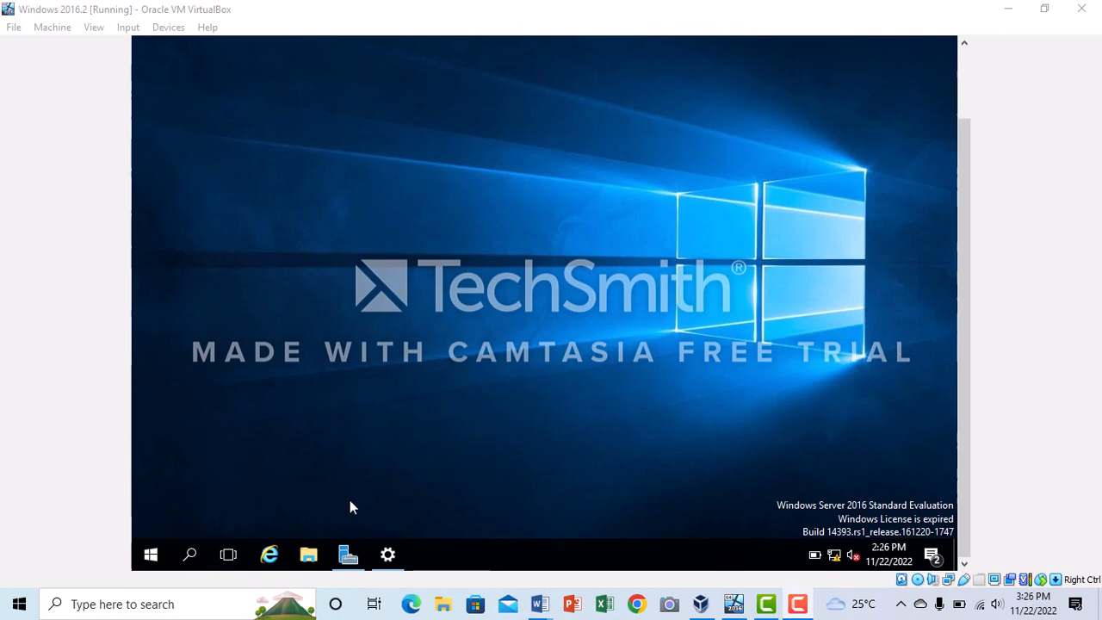
# Start a role-based installation on the server from the server pool and select the DNS Server role
pyautogui.click(351, 557)
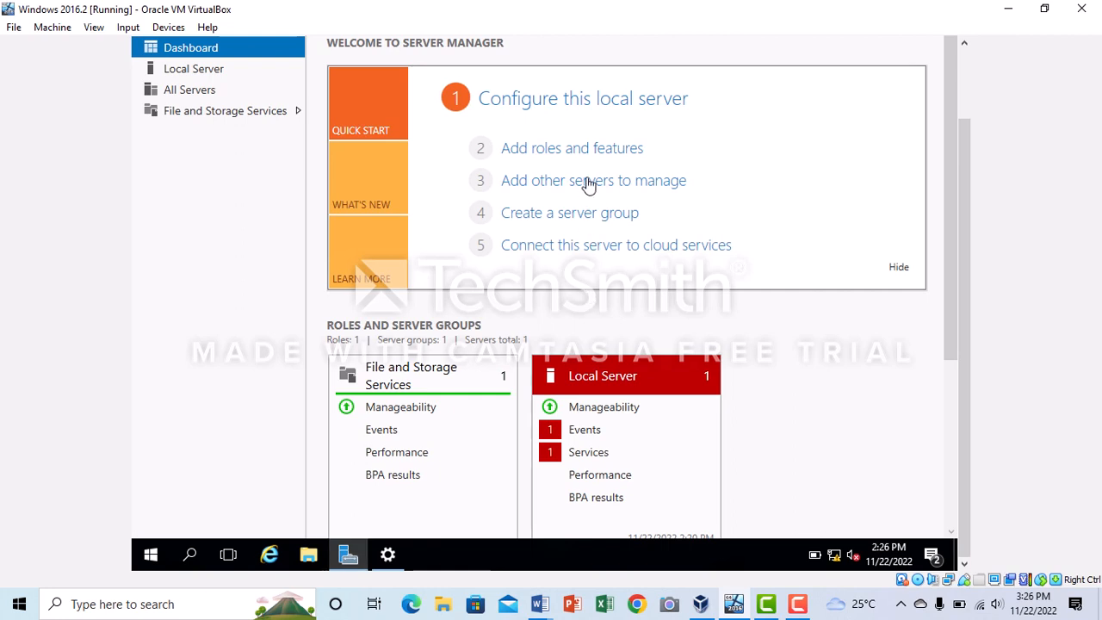
pyautogui.click(574, 151)
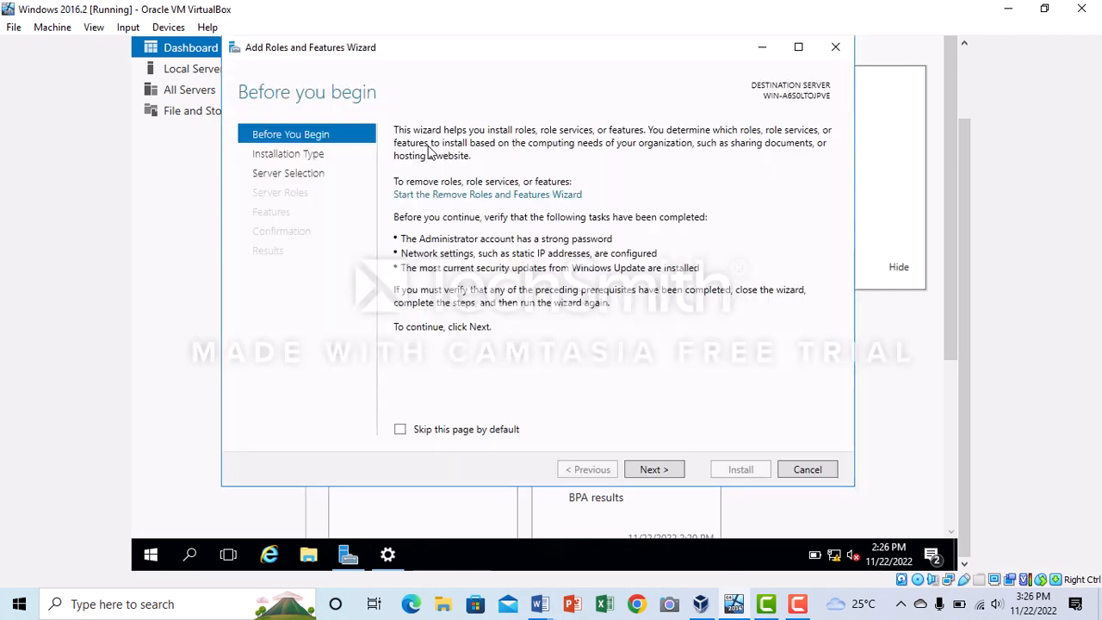
pyautogui.click(652, 470)
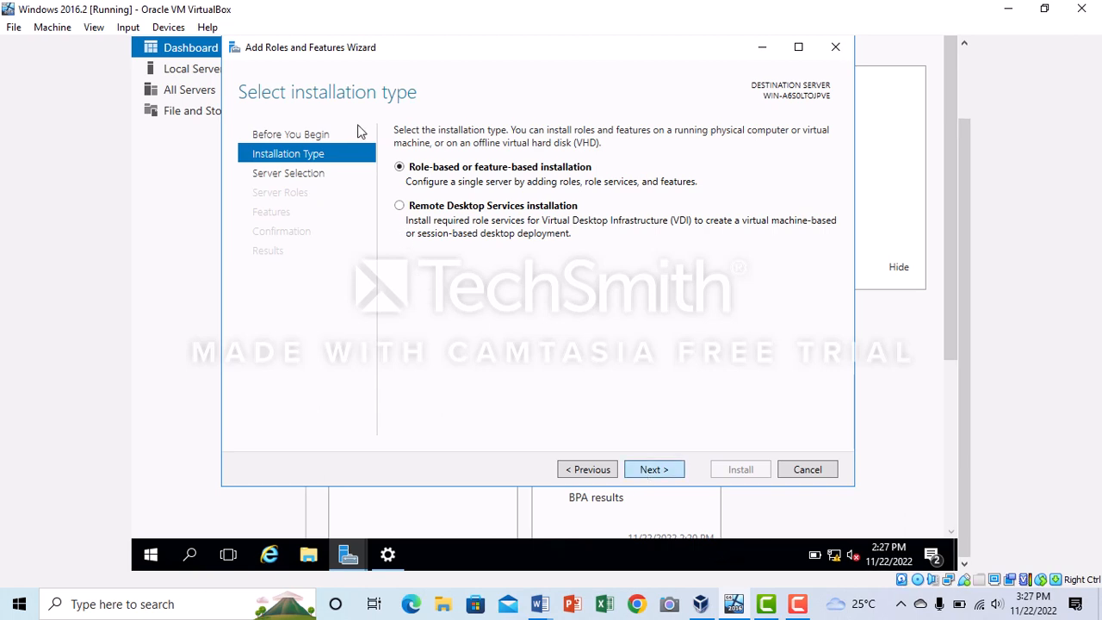
pyautogui.press('Return')
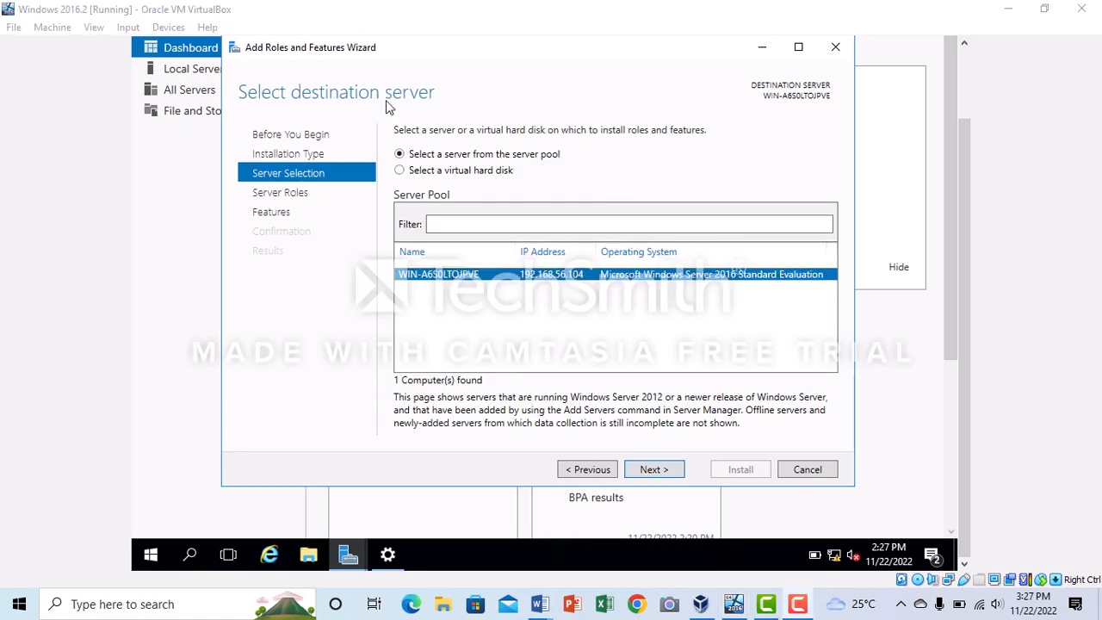
pyautogui.click(651, 469)
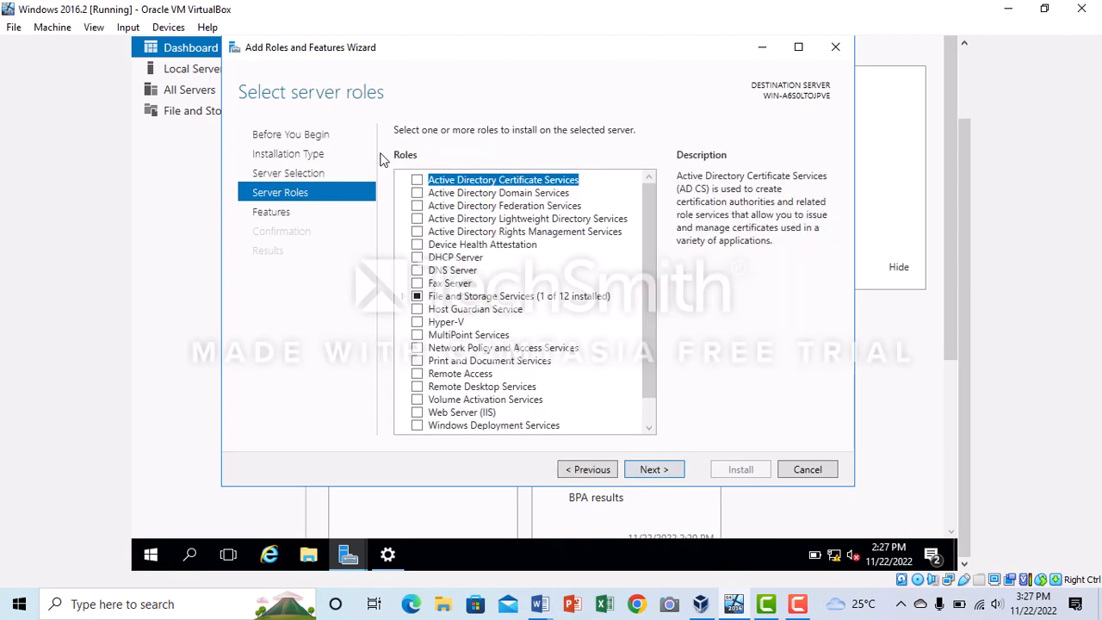
pyautogui.click(422, 272)
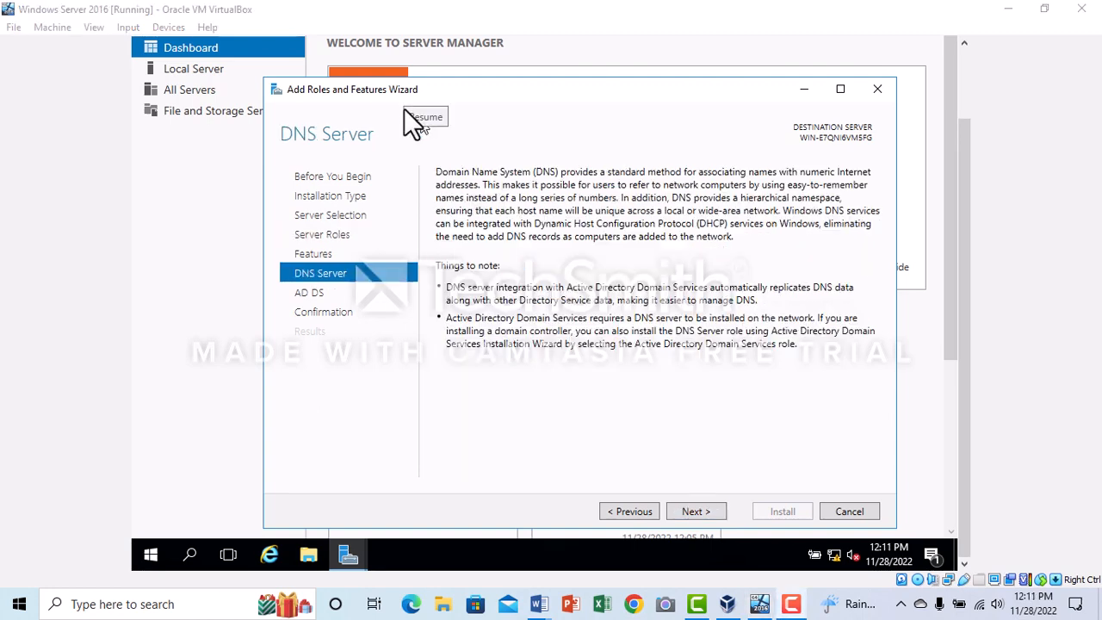
# Accept the DNS Server and AD DS information and install the selected roles and administration tools
pyautogui.click(695, 511)
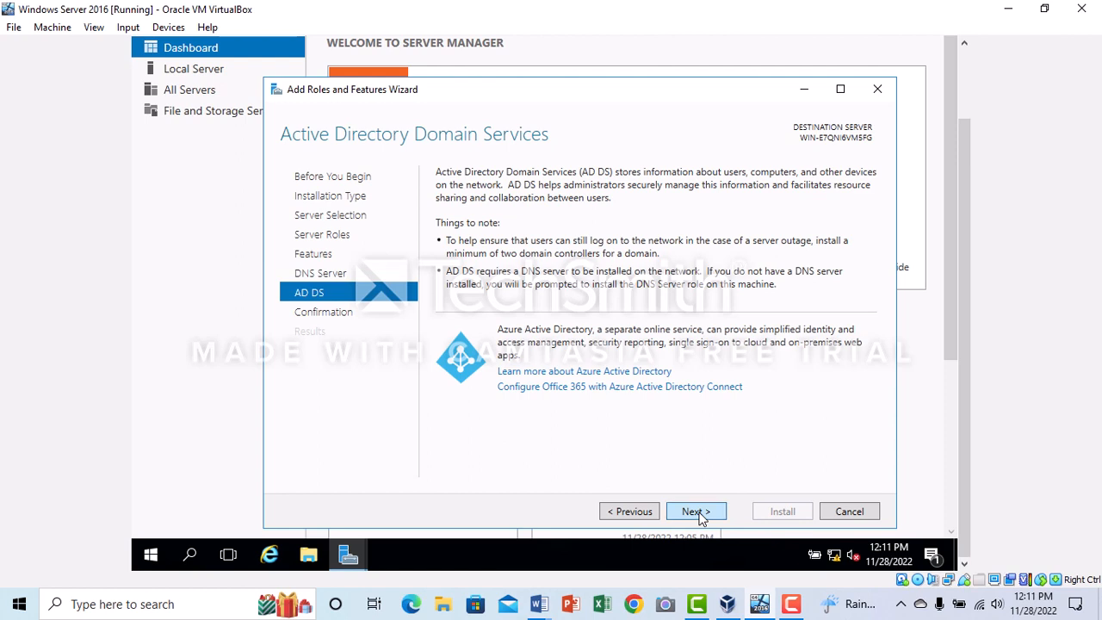
pyautogui.click(695, 511)
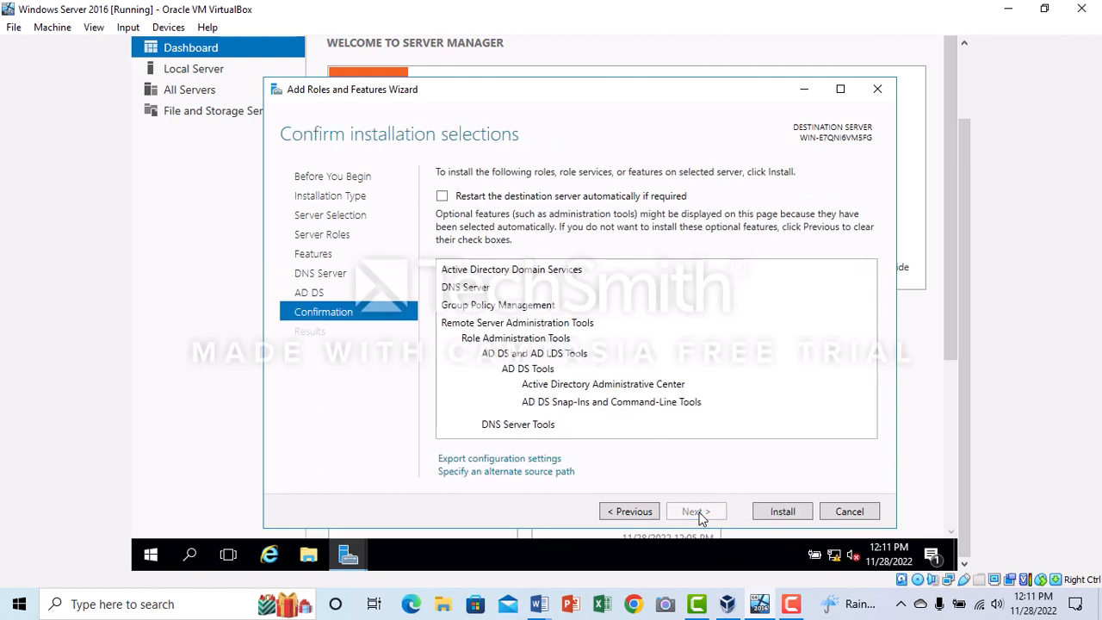
pyautogui.click(781, 511)
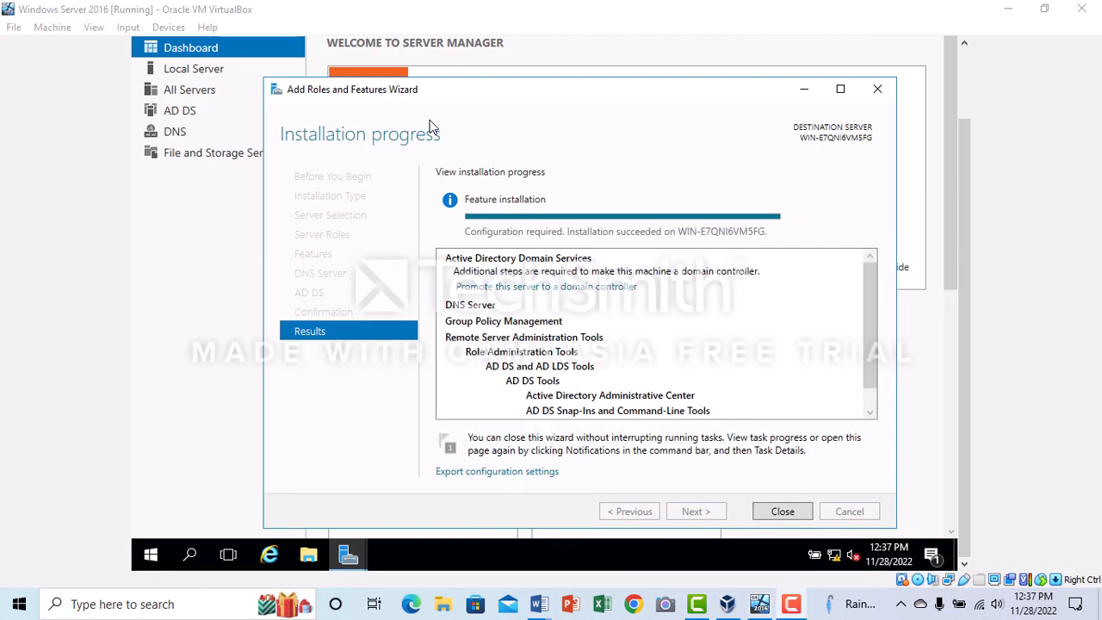
# Promote the server to a domain controller in a new forest with the root domain name Ana.com
pyautogui.click(497, 286)
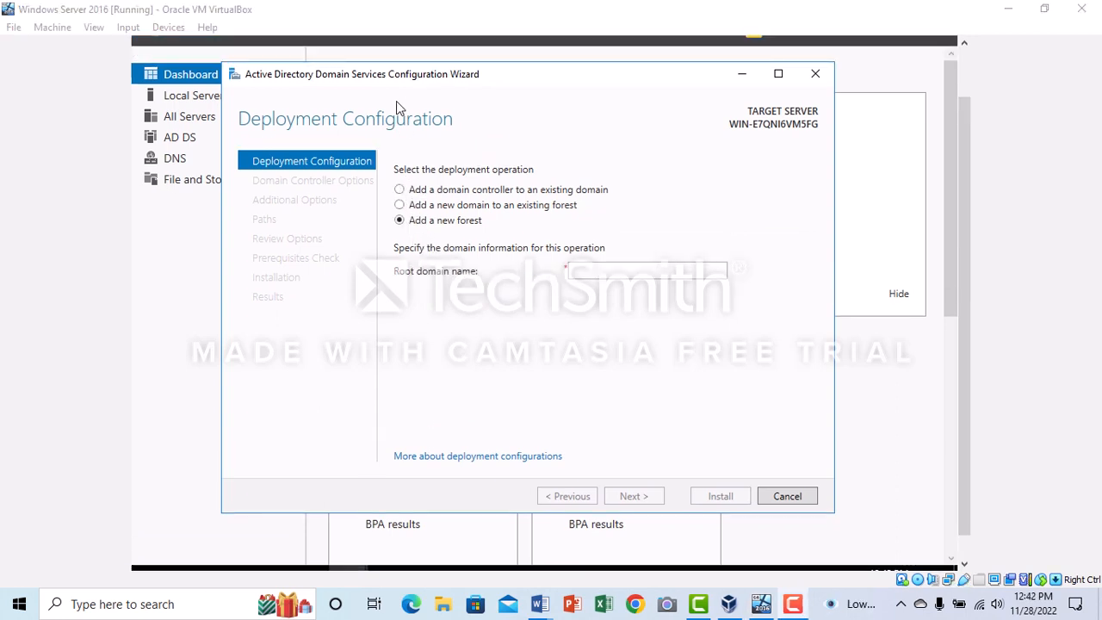
pyautogui.click(609, 270)
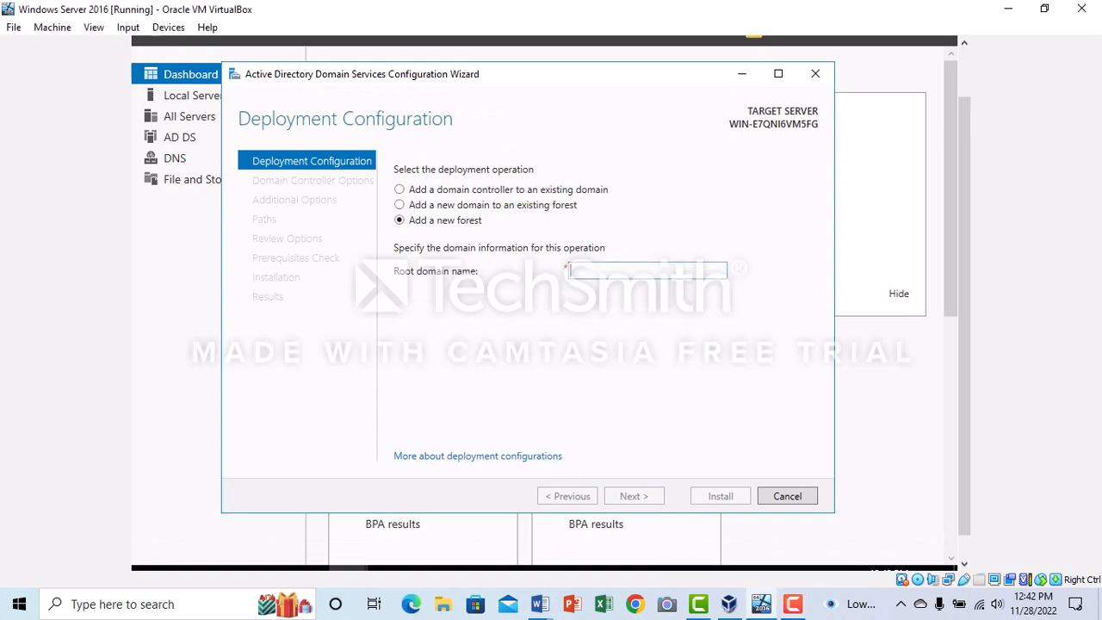
pyautogui.write('Ana')
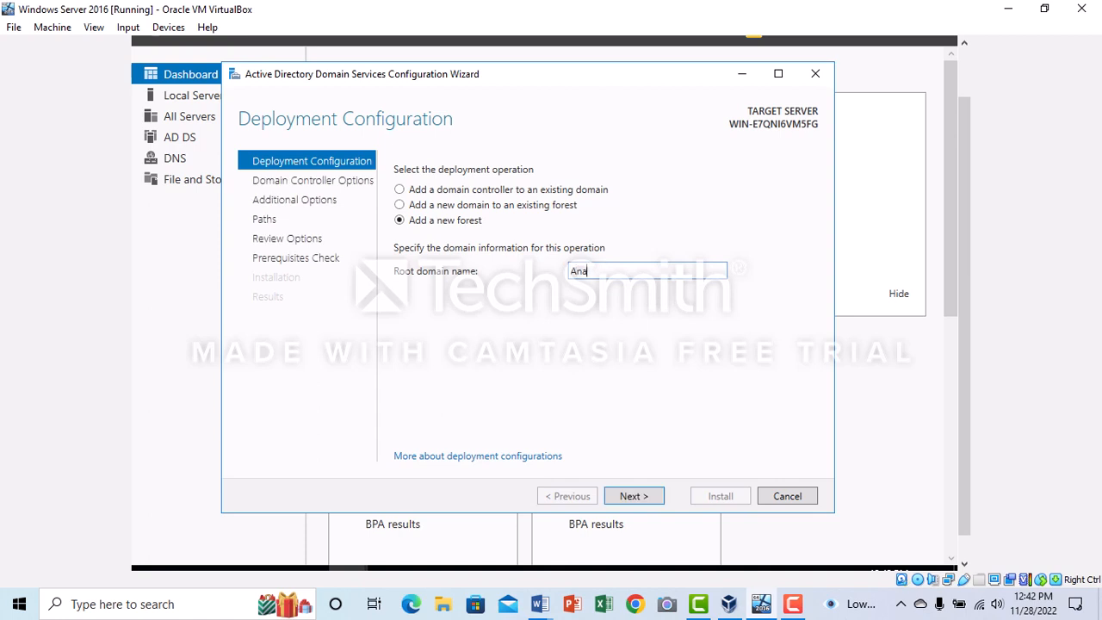
pyautogui.write('.com')
pyautogui.click(631, 496)
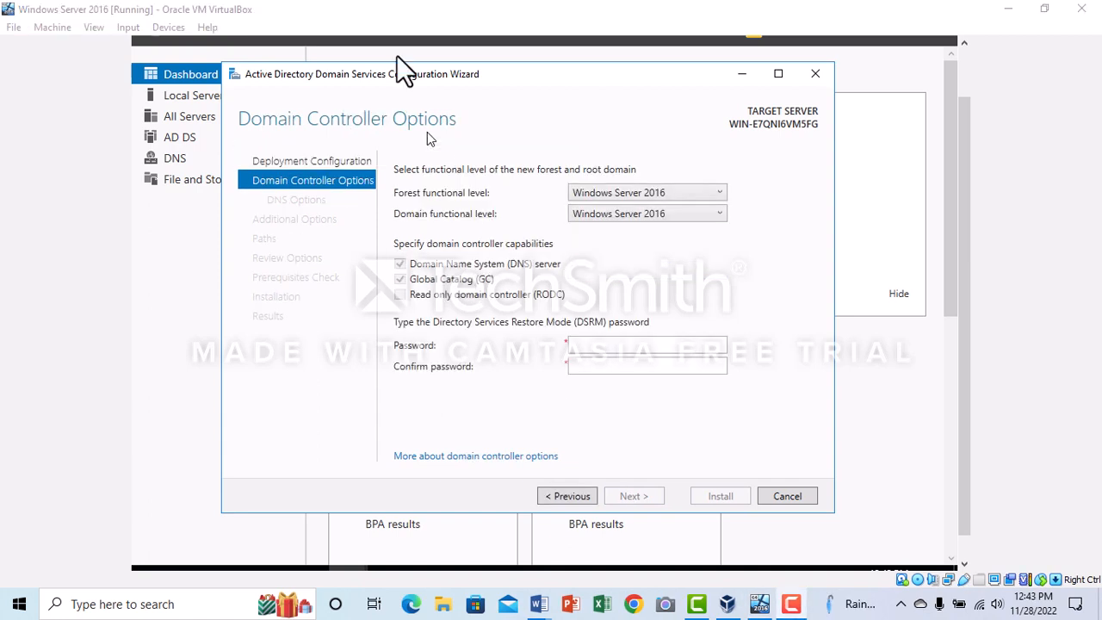
# Enter and confirm the Directory Services Restore Mode password and accept the domain controller options
pyautogui.click(597, 343)
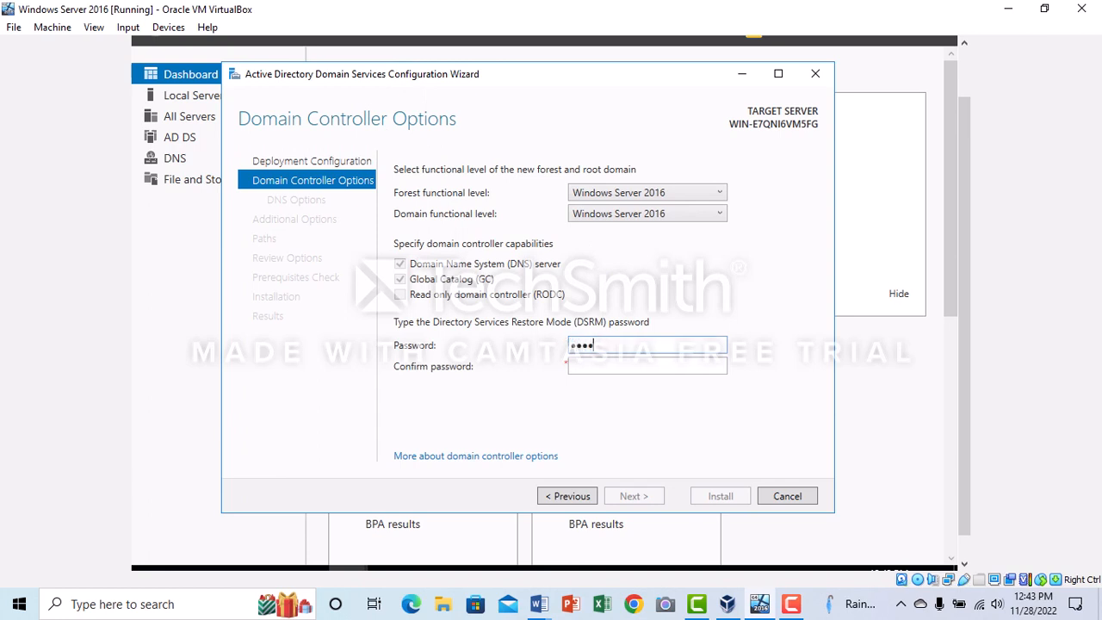
pyautogui.write('••••••••')
pyautogui.click(604, 366)
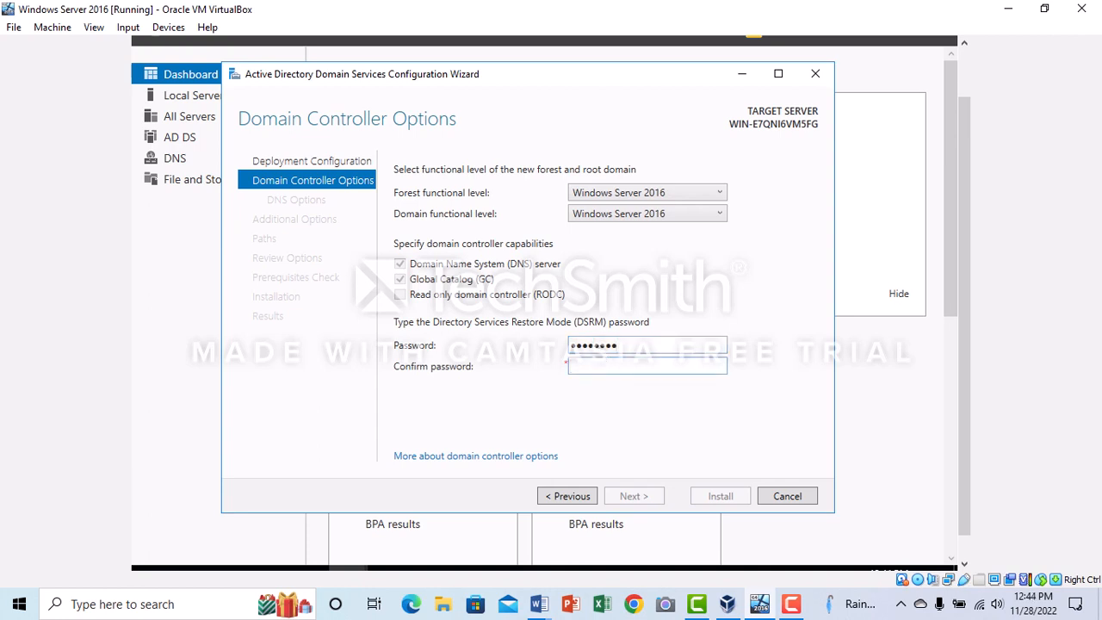
pyautogui.write('••••••••')
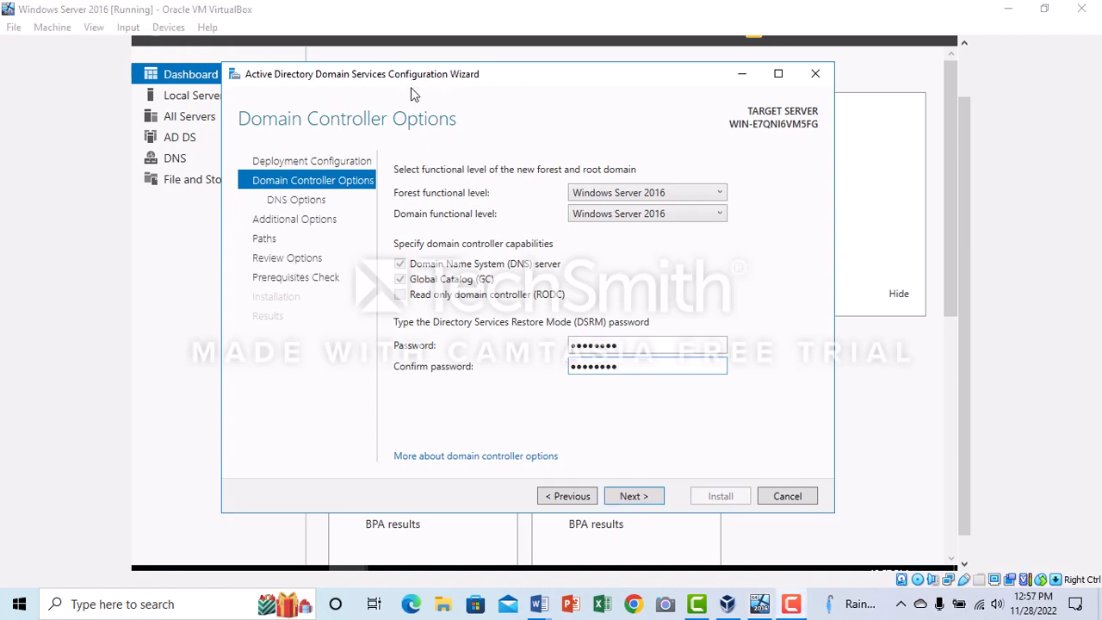
pyautogui.click(634, 496)
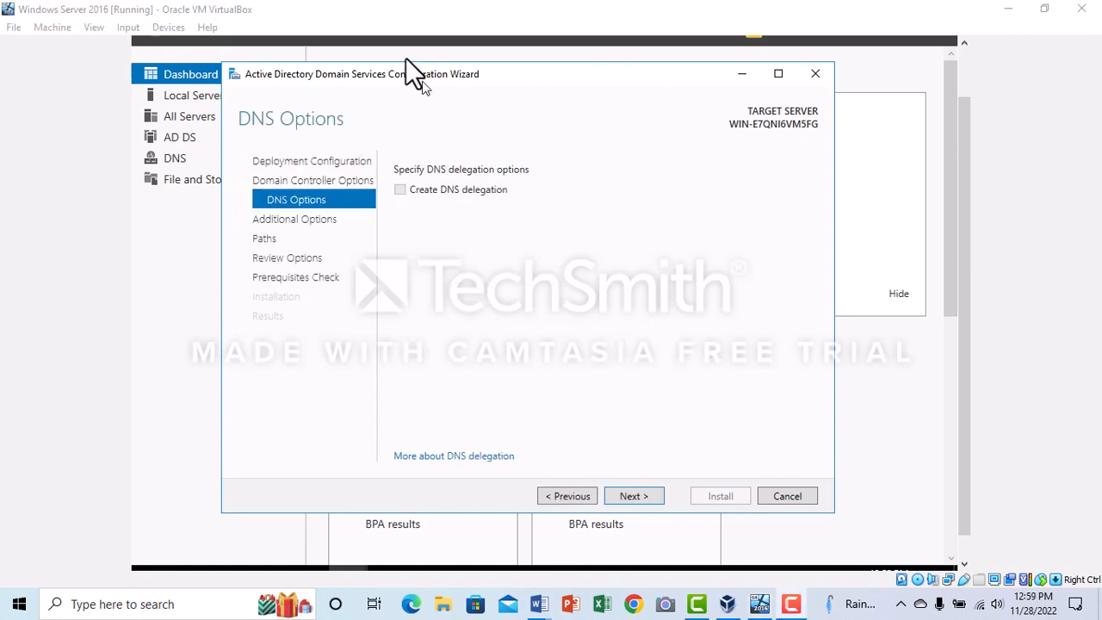
# Accept the DNS options, the NetBIOS domain name ANA, and the default database, log file and SYSVOL folders
pyautogui.click(629, 497)
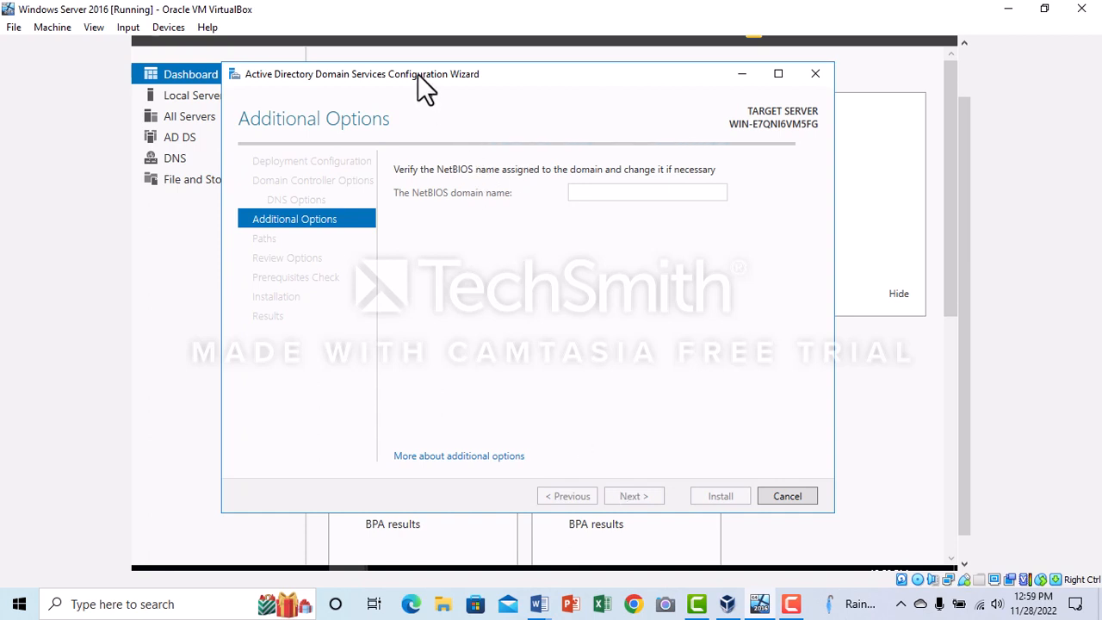
pyautogui.press('F9')
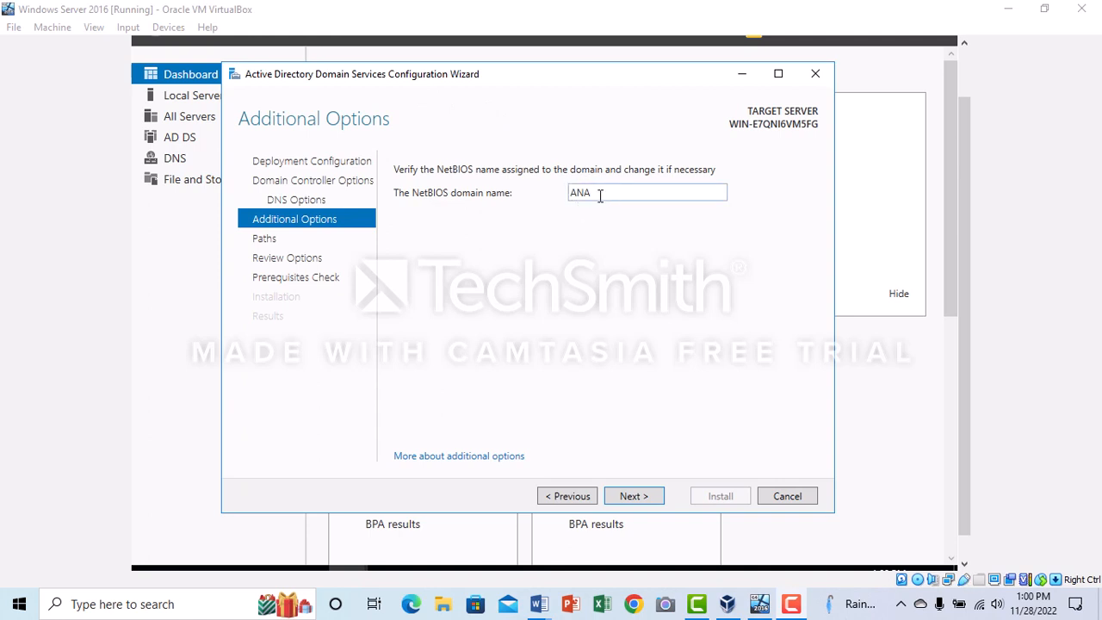
pyautogui.click(634, 496)
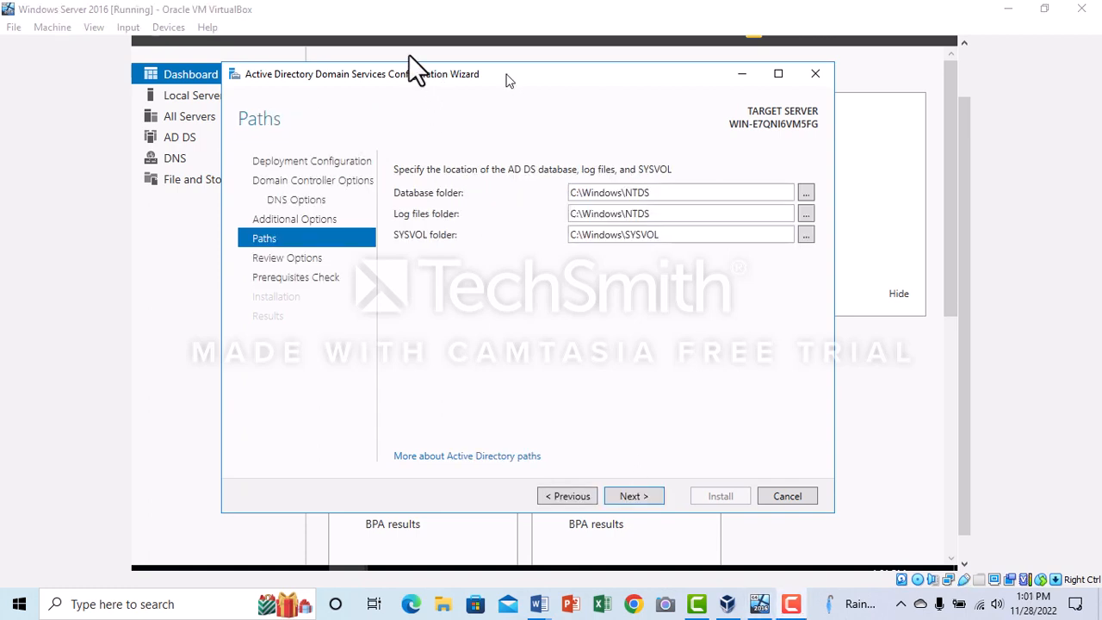
pyautogui.click(631, 498)
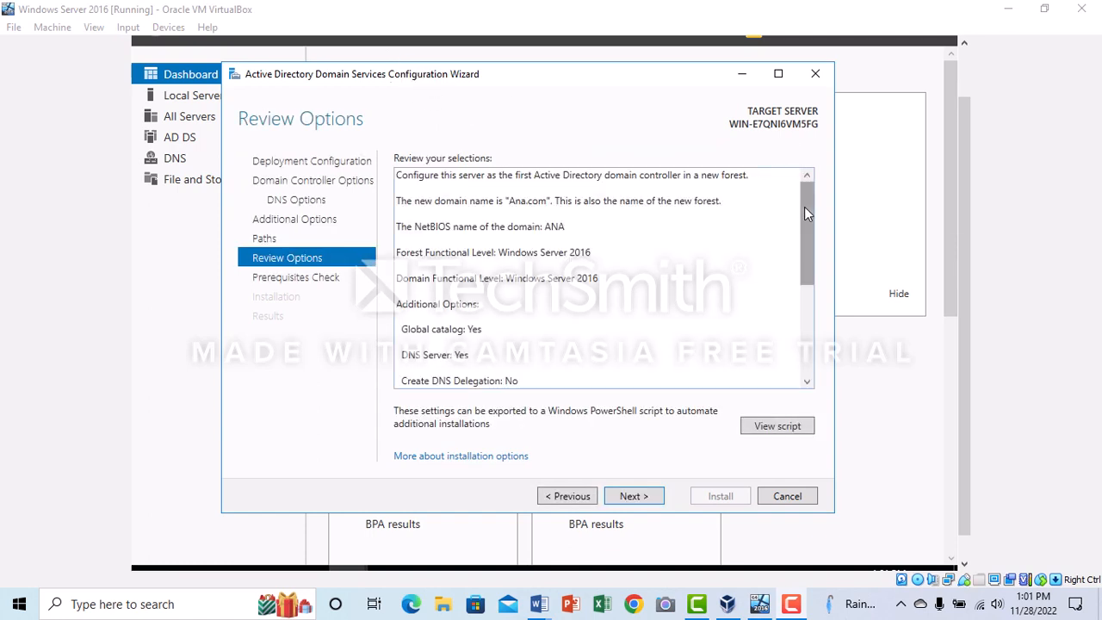
# Review the domain controller selections, run the prerequisites check and install Active Directory Domain Services
pyautogui.moveTo(809, 217); pyautogui.dragTo(808, 313)
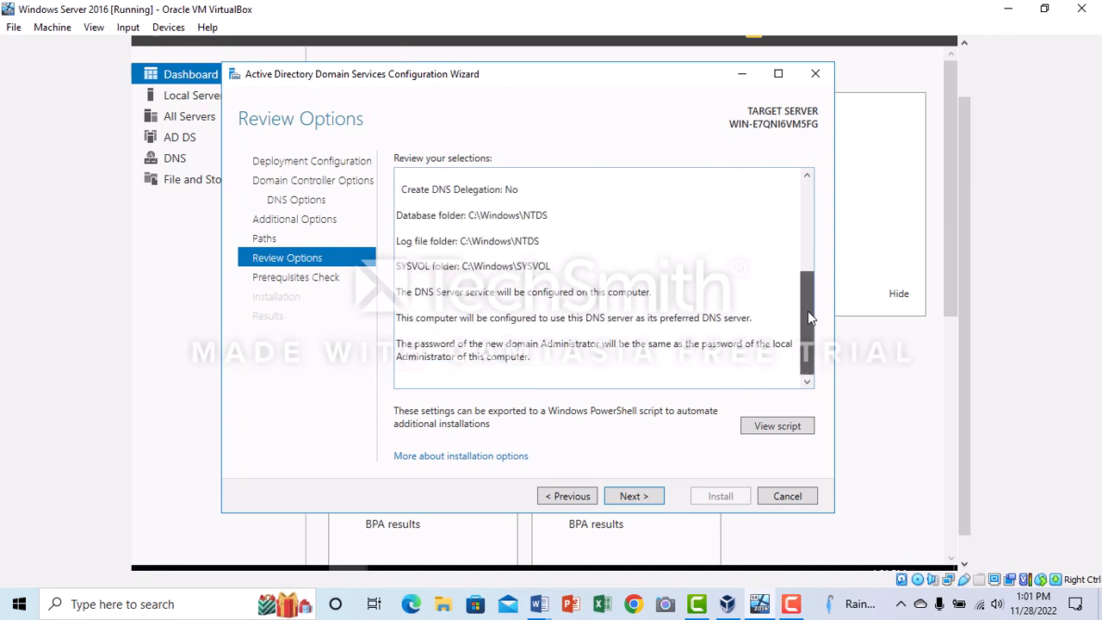
pyautogui.click(634, 496)
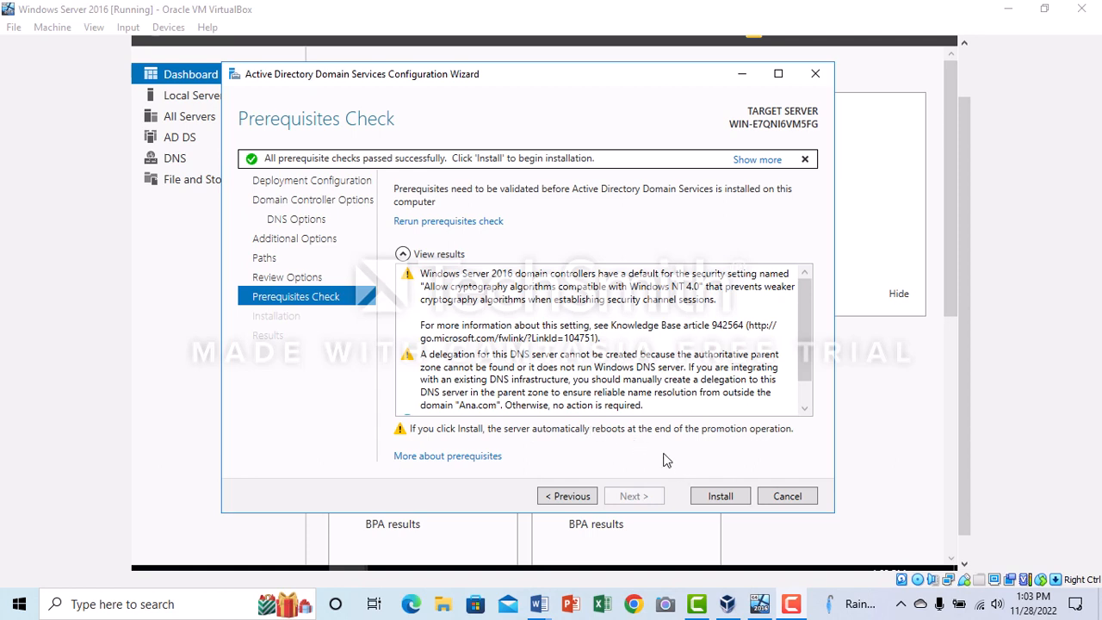
pyautogui.click(720, 496)
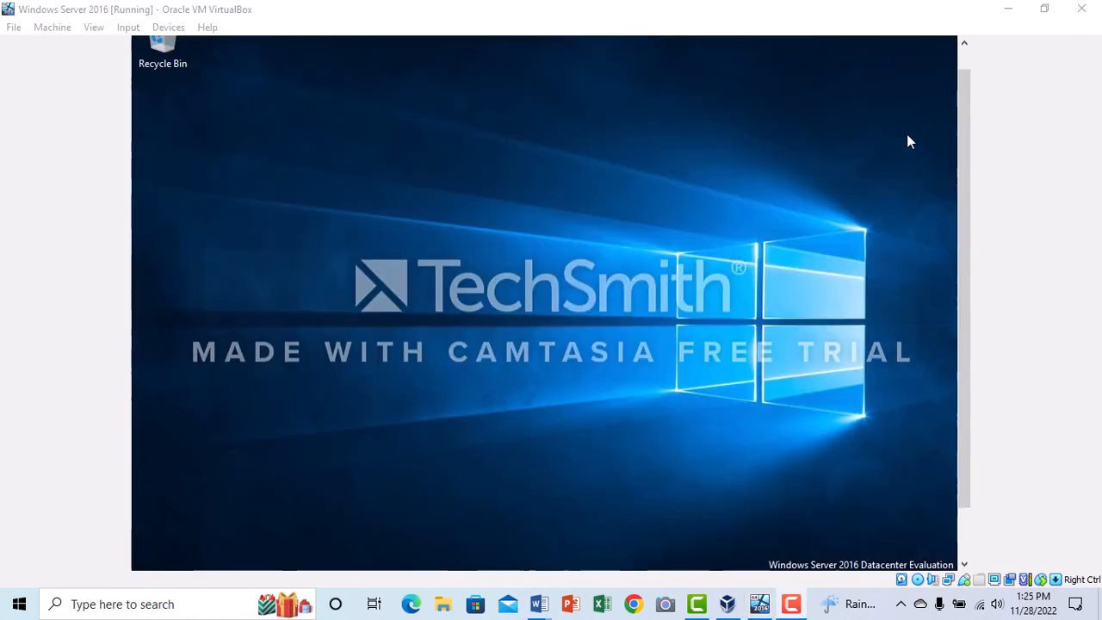
# Bring up the Advanced sharing settings window and turn on network discovery for the Domain profile
pyautogui.moveTo(959, 179); pyautogui.dragTo(962, 278)
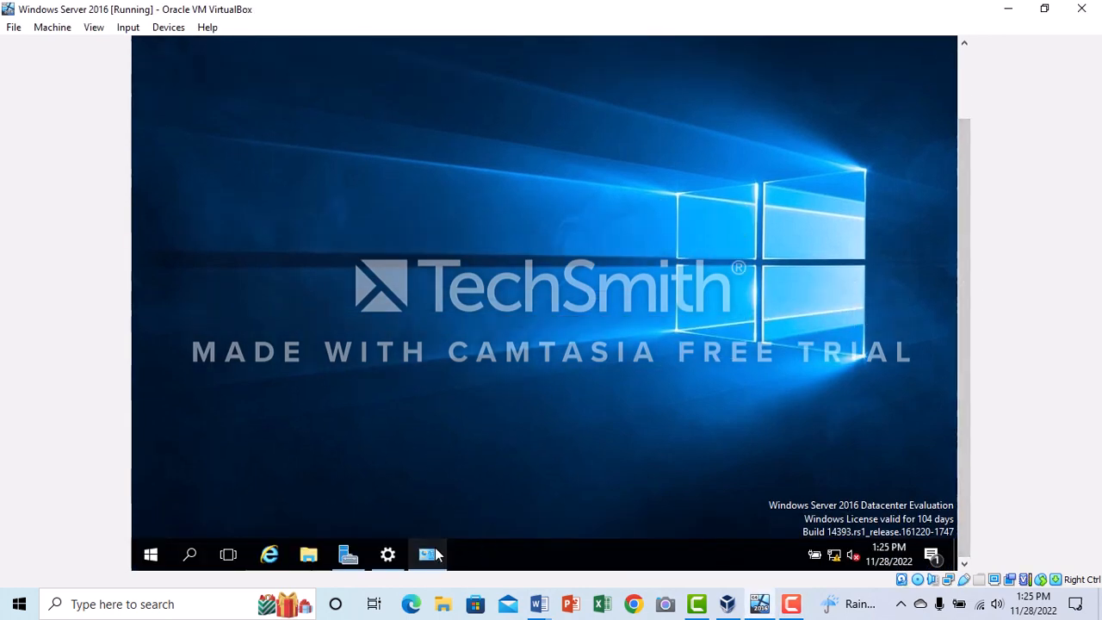
pyautogui.moveTo(437, 555)
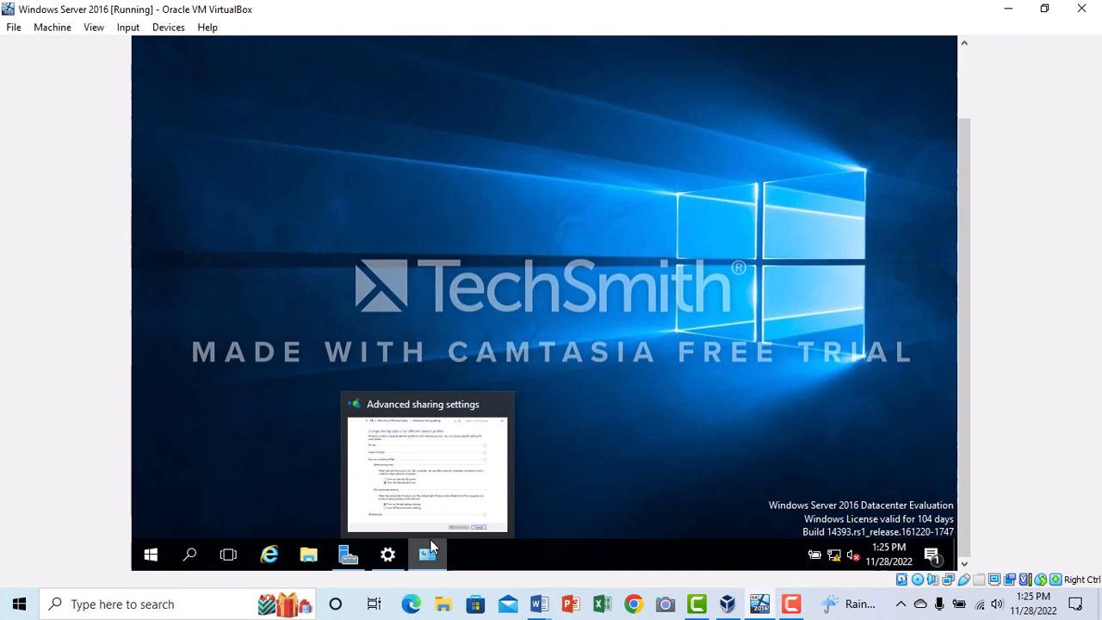
pyautogui.click(433, 499)
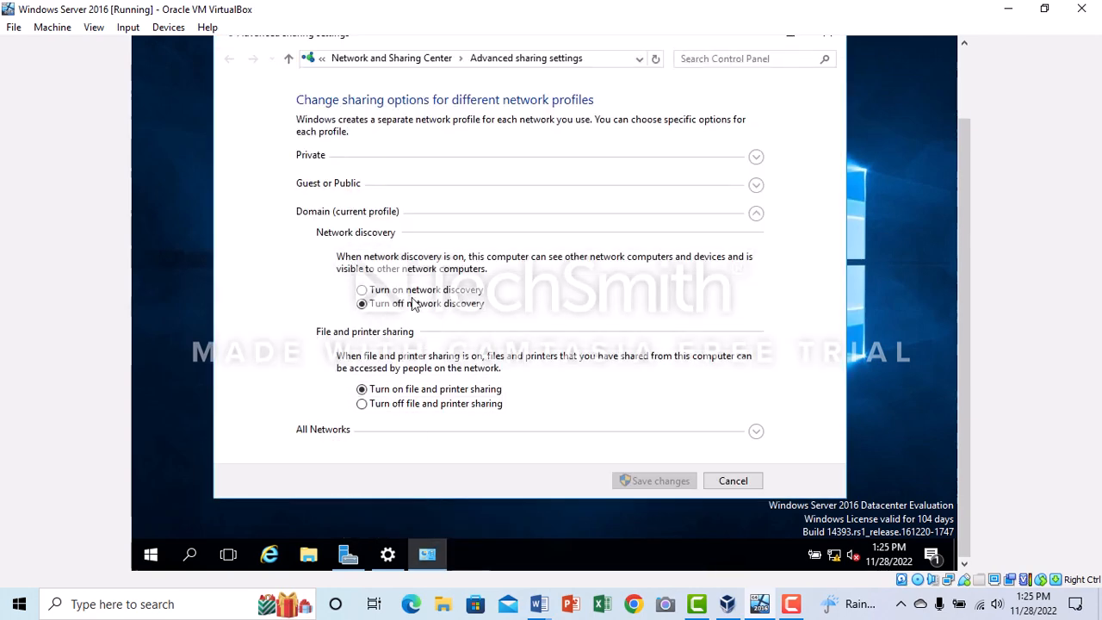
pyautogui.click(412, 293)
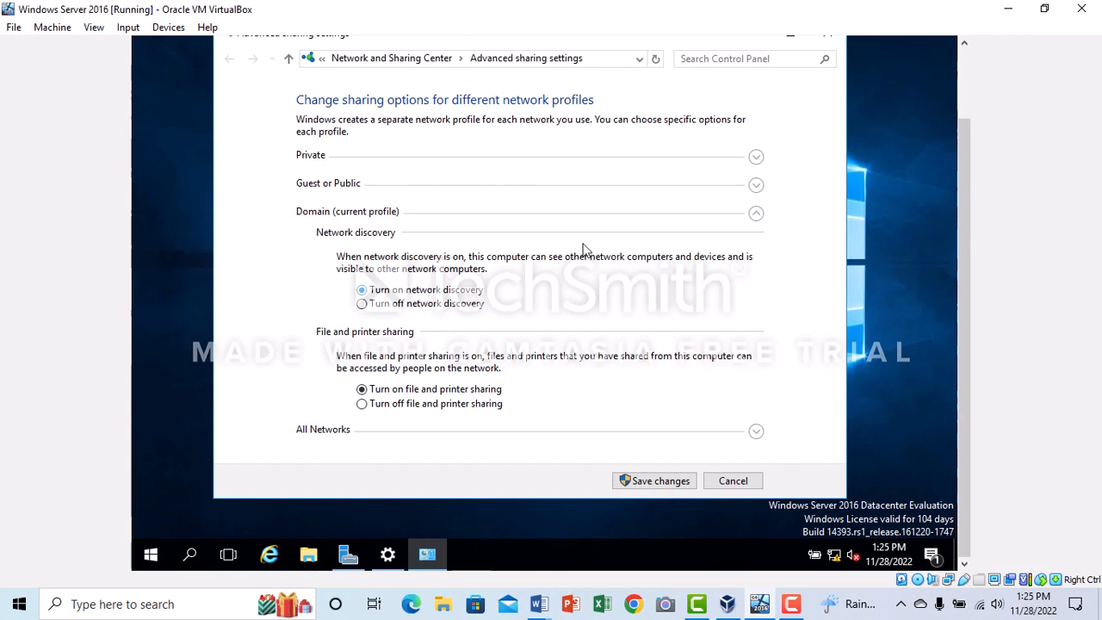
# Turn on network discovery for the Private profile and collapse its section
pyautogui.click(757, 158)
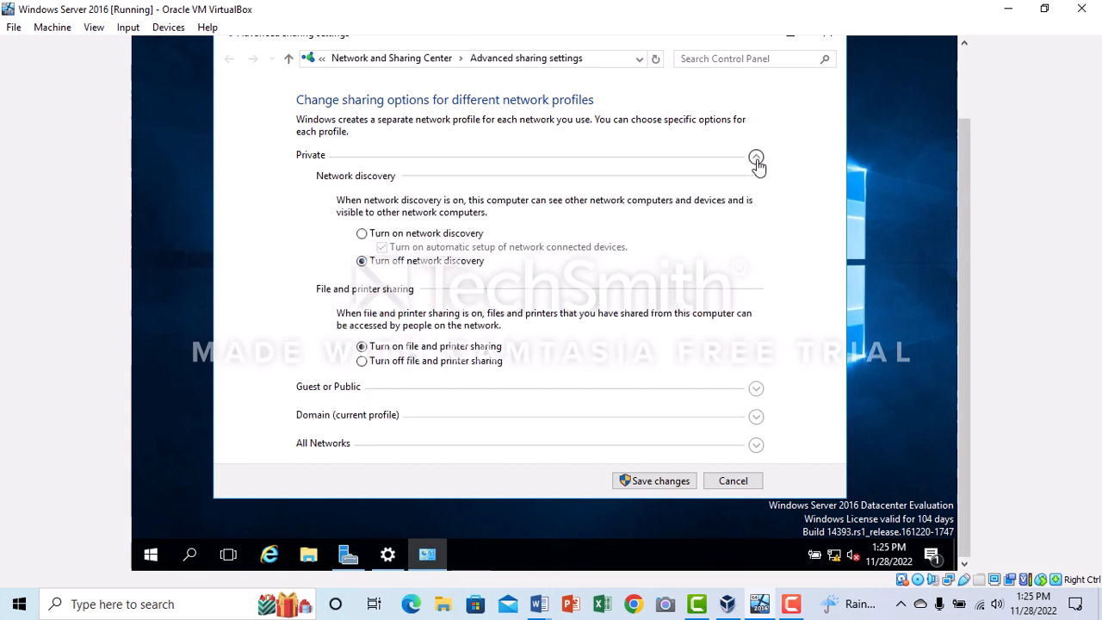
pyautogui.click(465, 237)
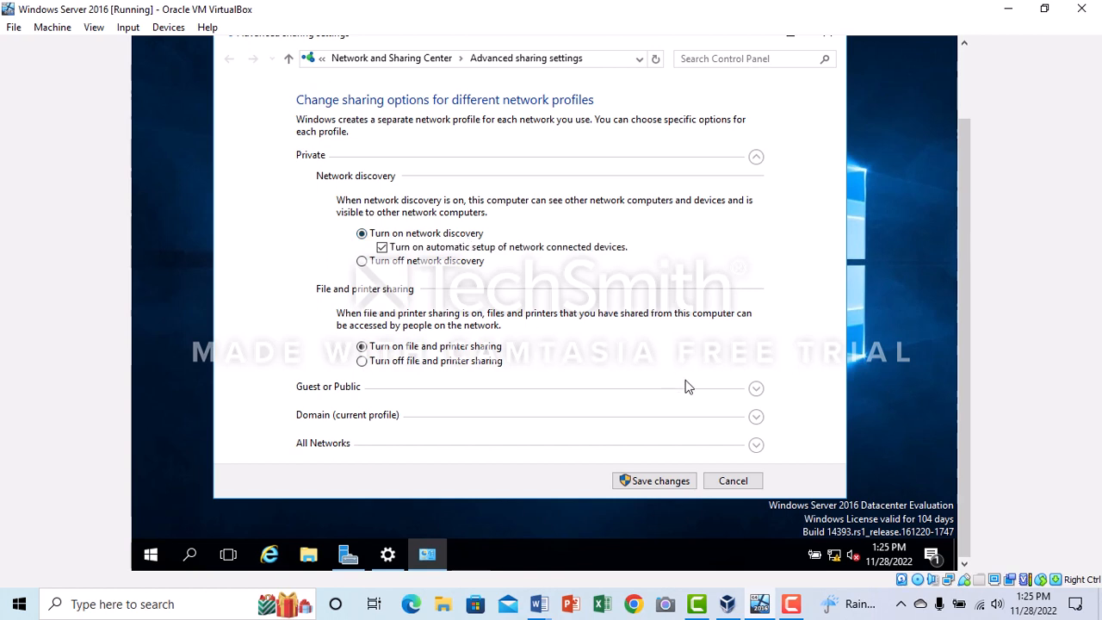
pyautogui.click(757, 157)
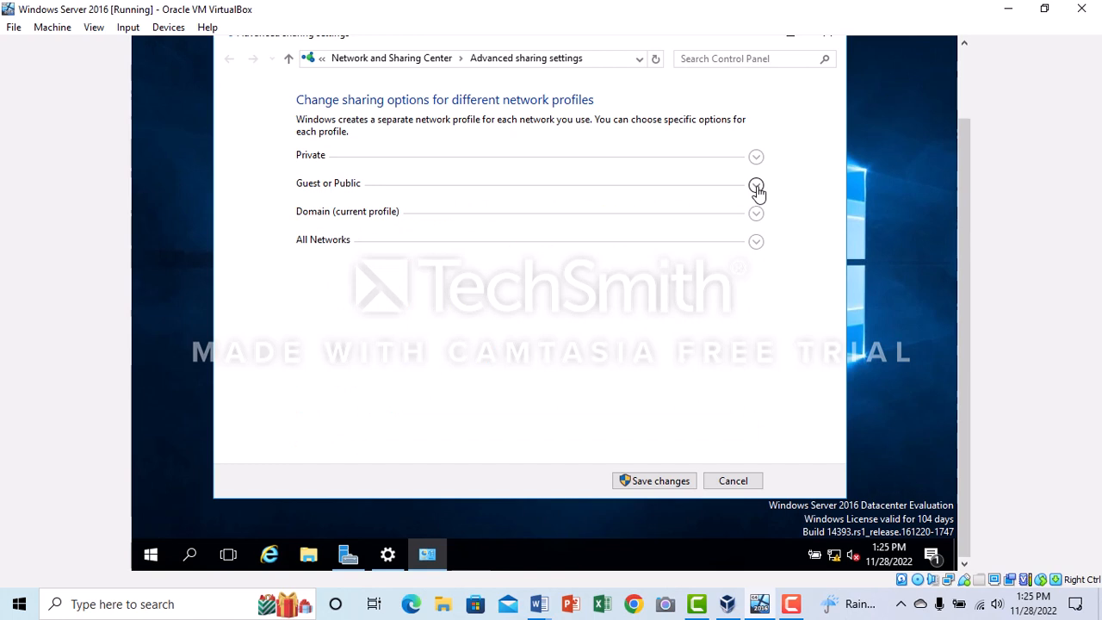
# Check the network discovery and file and printer sharing options of the Guest or Public and Domain profiles
pyautogui.click(757, 187)
pyautogui.click(757, 188)
pyautogui.click(755, 188)
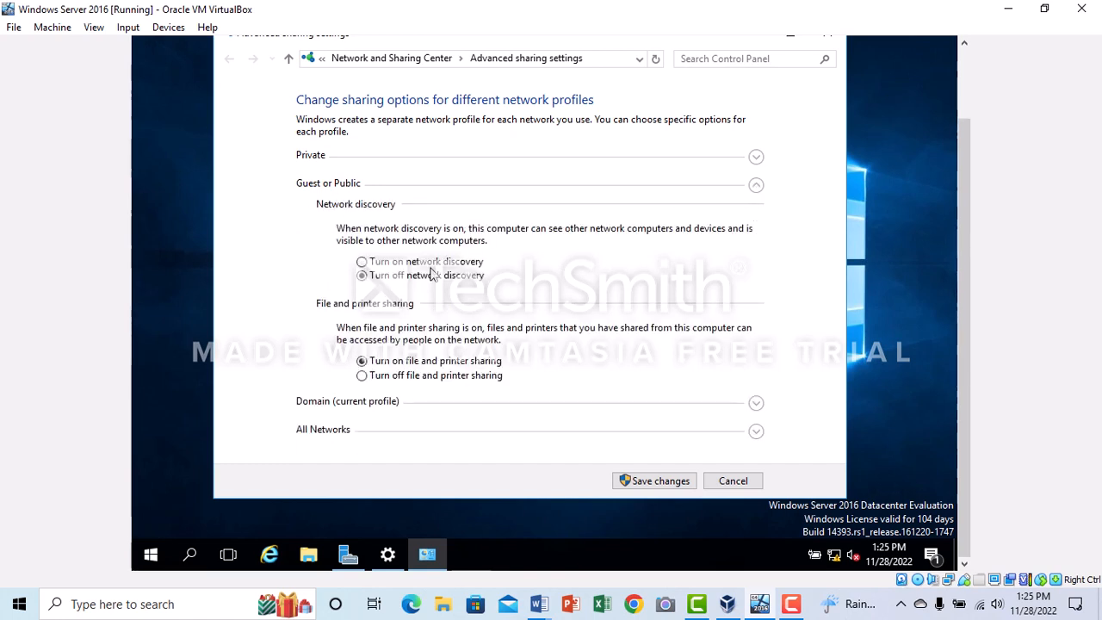
pyautogui.click(756, 188)
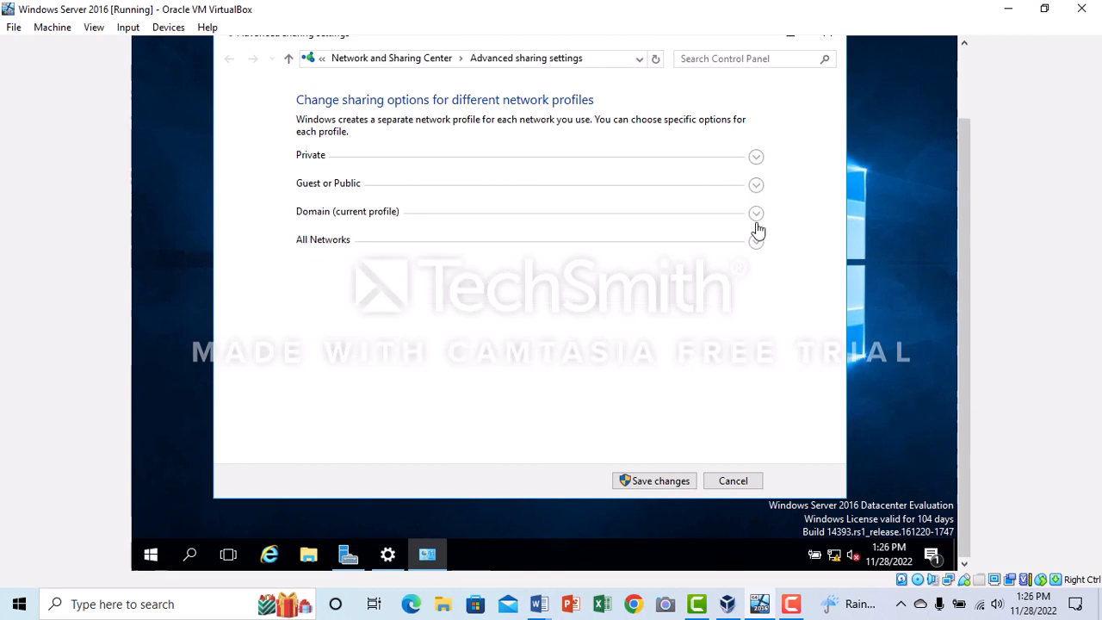
pyautogui.click(755, 214)
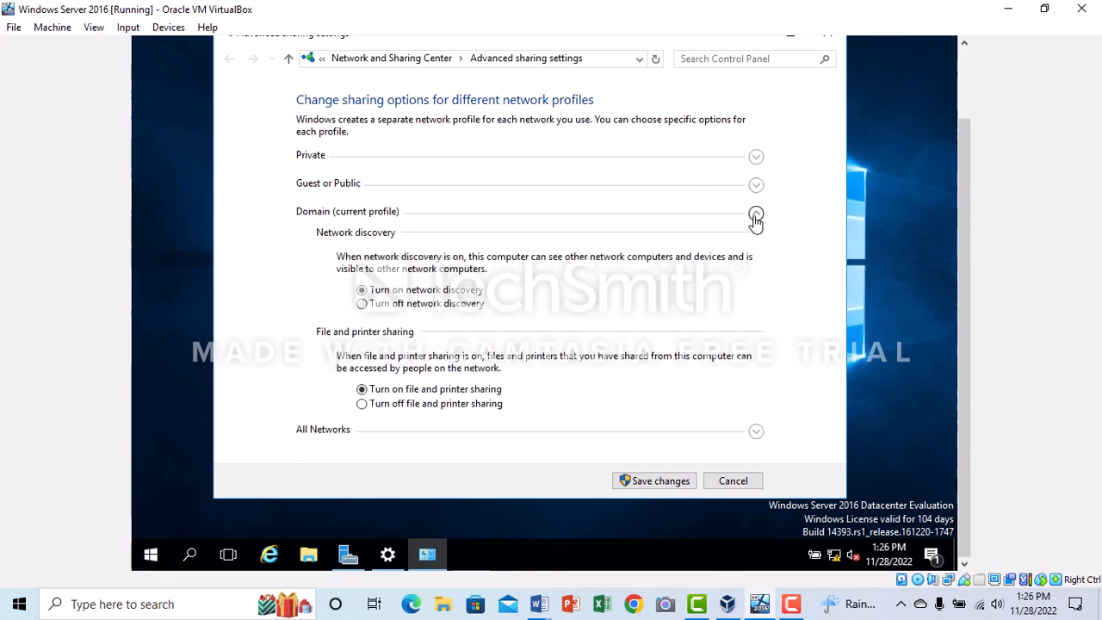
pyautogui.click(756, 216)
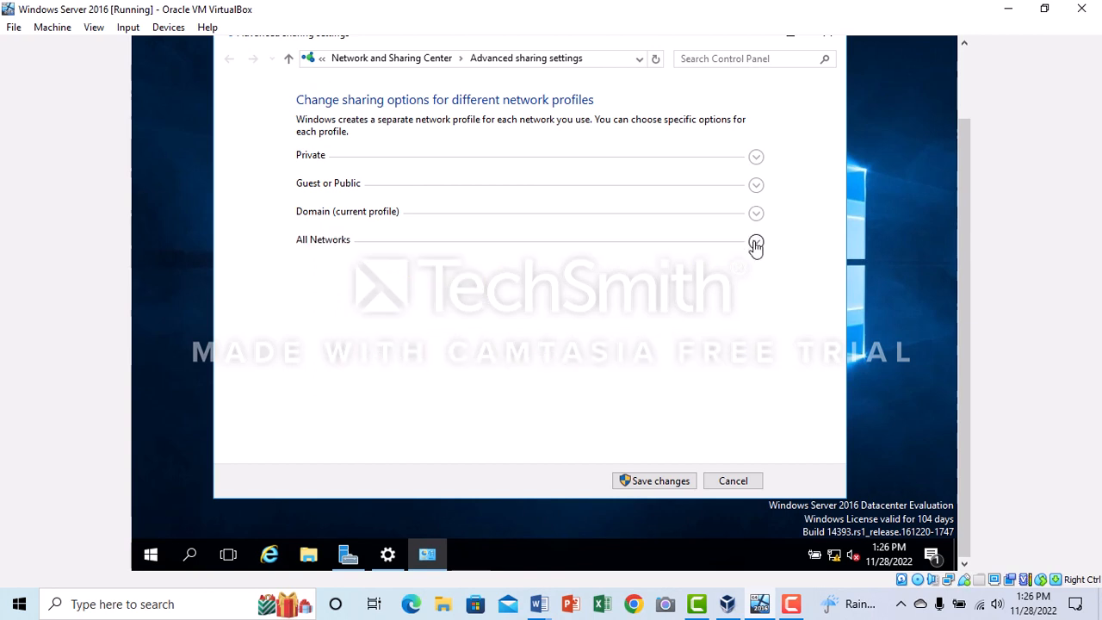
# Expand the All Networks section of the advanced sharing settings
pyautogui.click(755, 244)
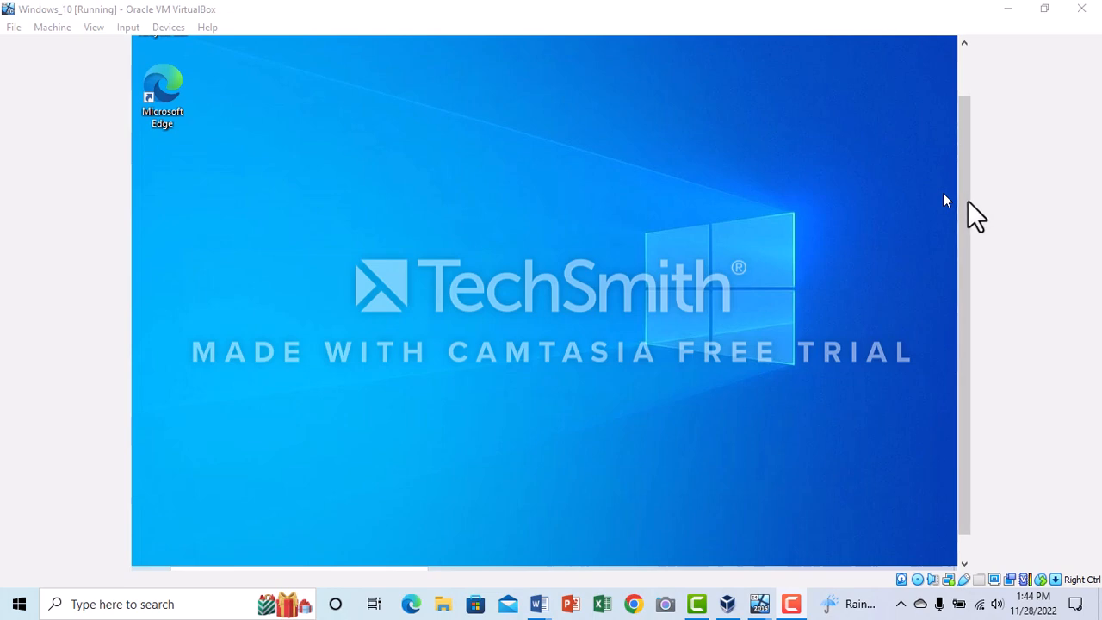
# On the Windows_10 virtual machine, open the system properties of This PC and start changing the computer name and domain membership
pyautogui.moveTo(967, 201); pyautogui.dragTo(966, 274)
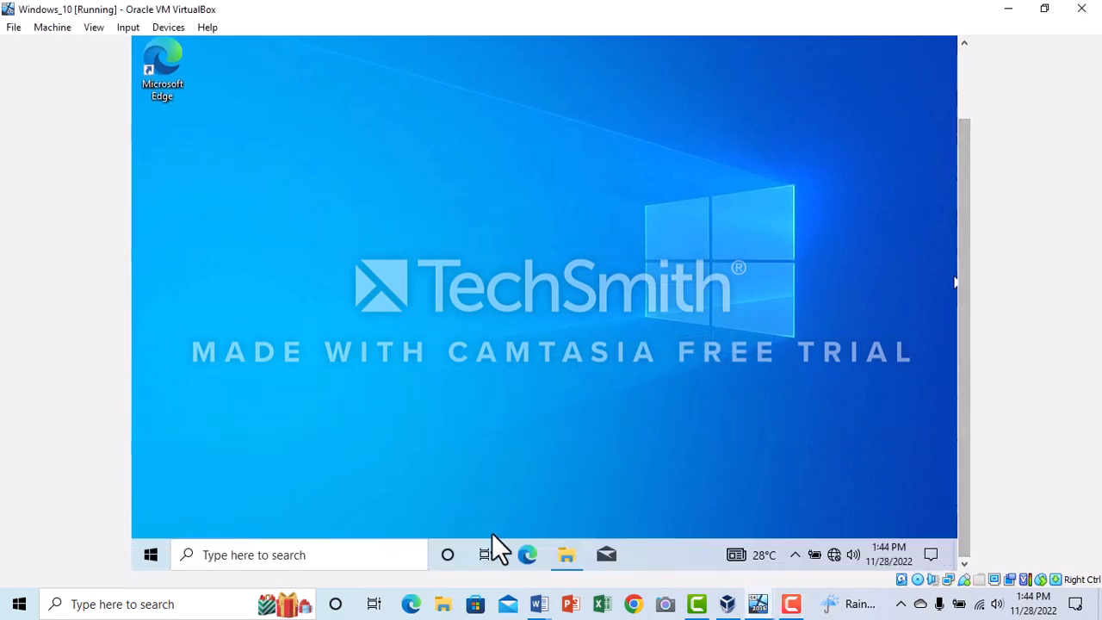
pyautogui.click(565, 556)
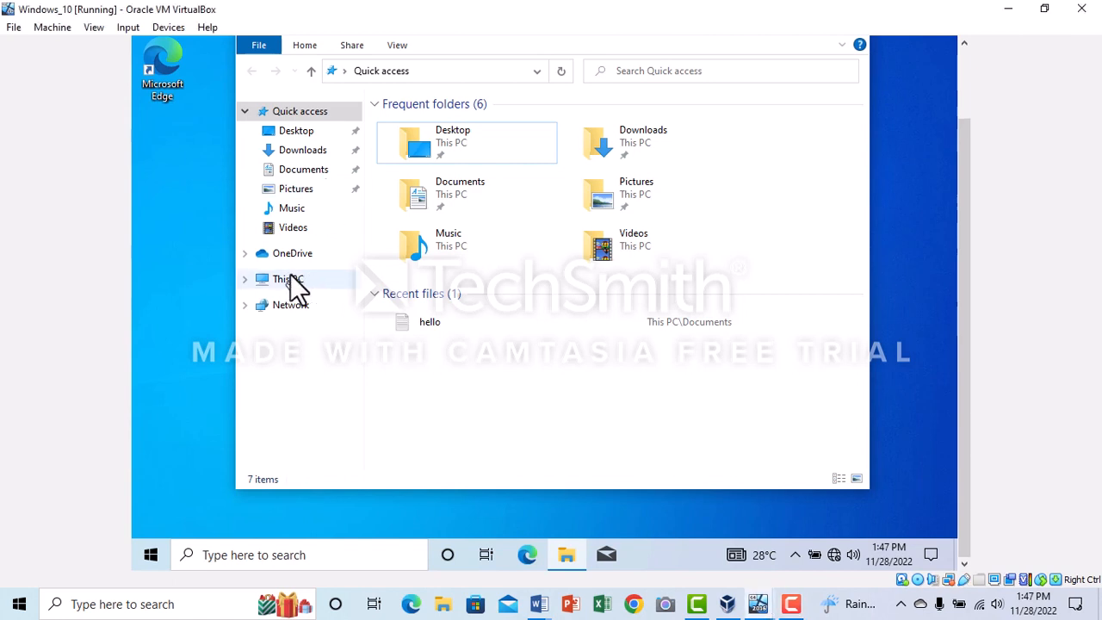
pyautogui.click(290, 275)
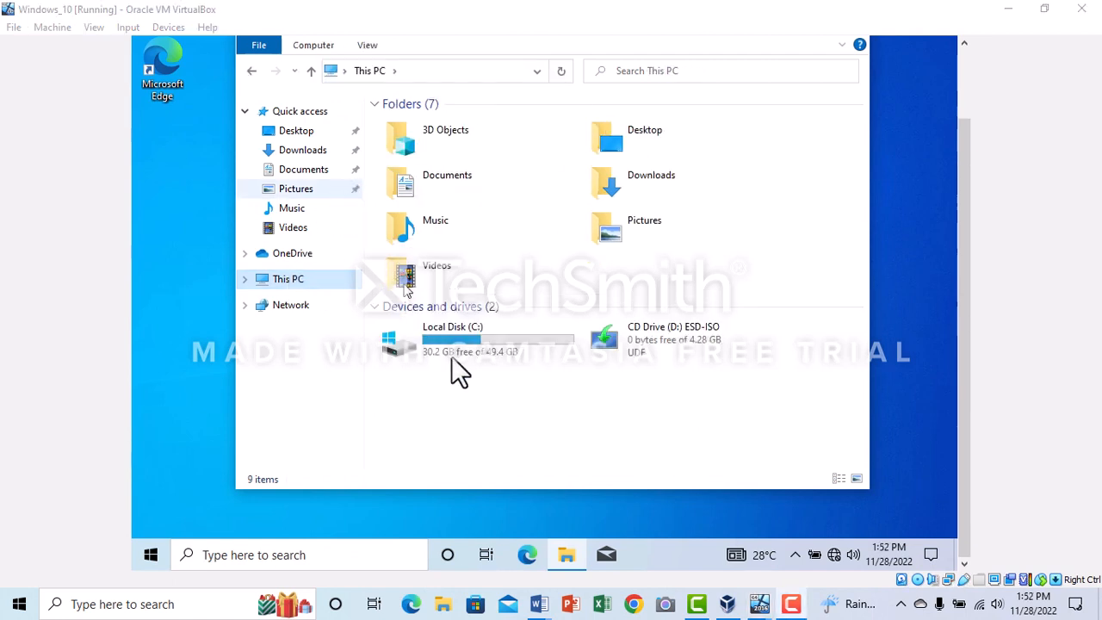
pyautogui.click(526, 424)
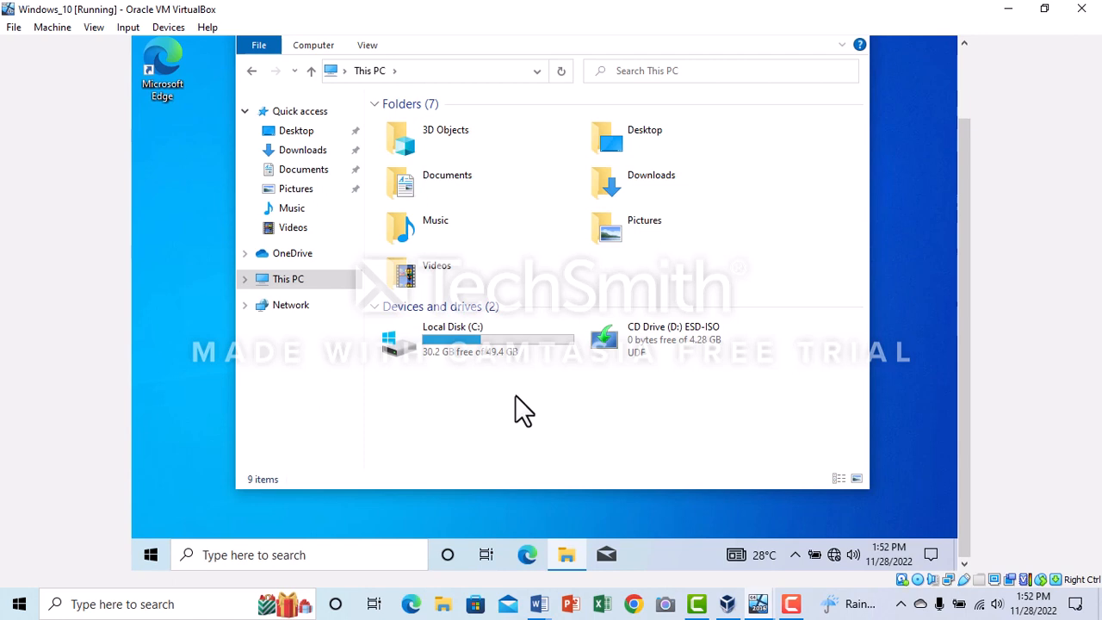
pyautogui.rightClick(516, 229)
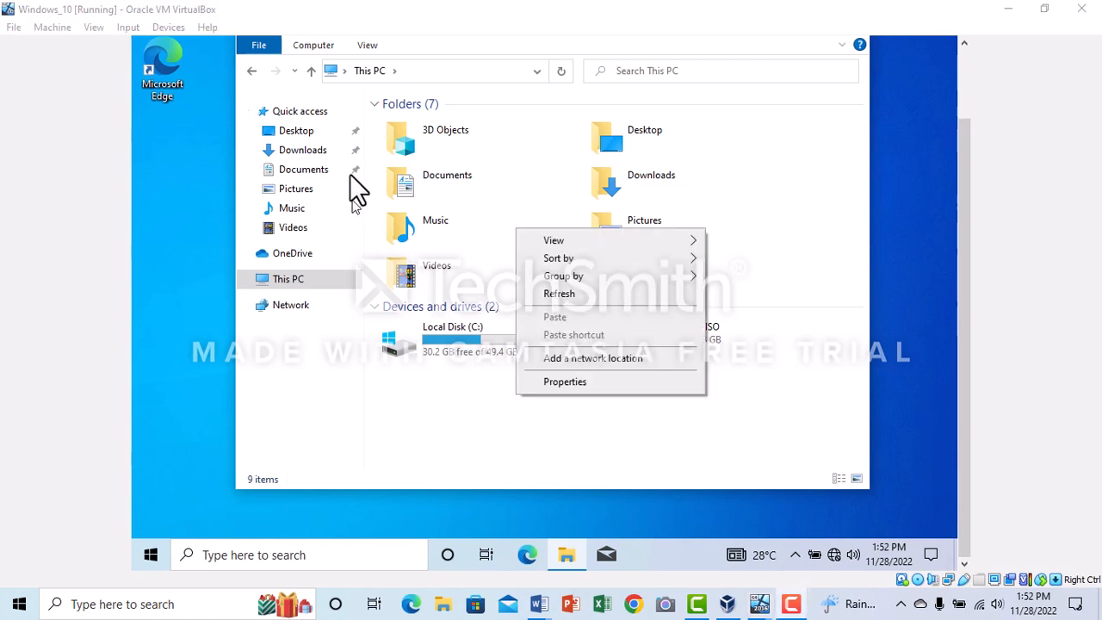
pyautogui.click(570, 380)
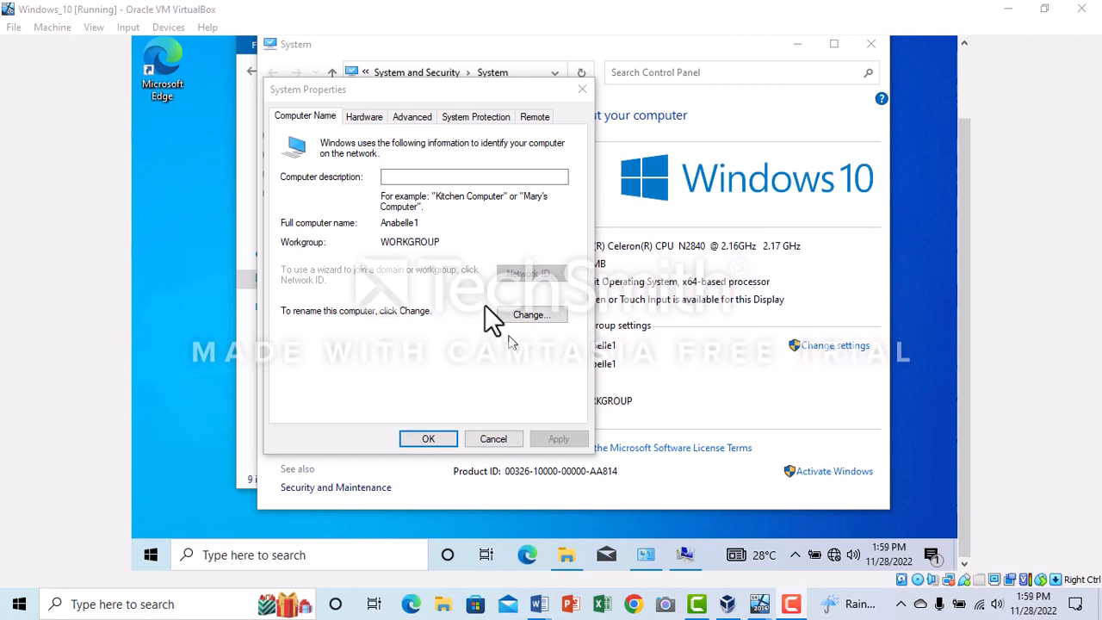
pyautogui.click(532, 315)
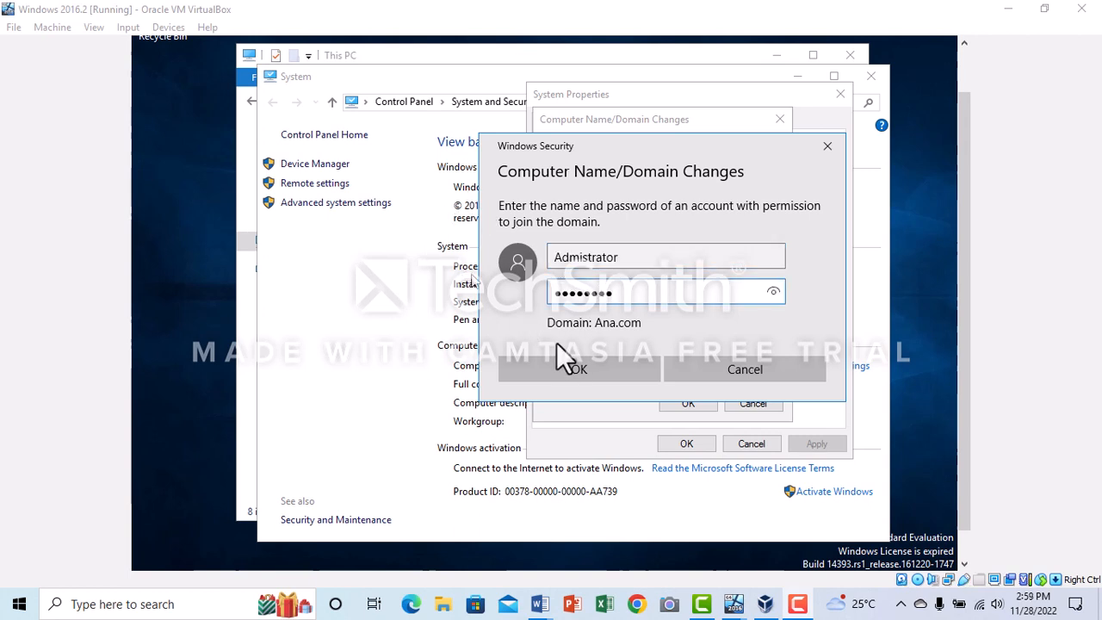
# On the Windows 2016.2 machine, submit the domain account credentials to join Ana.com and acknowledge the welcome and restart notices
pyautogui.click(583, 369)
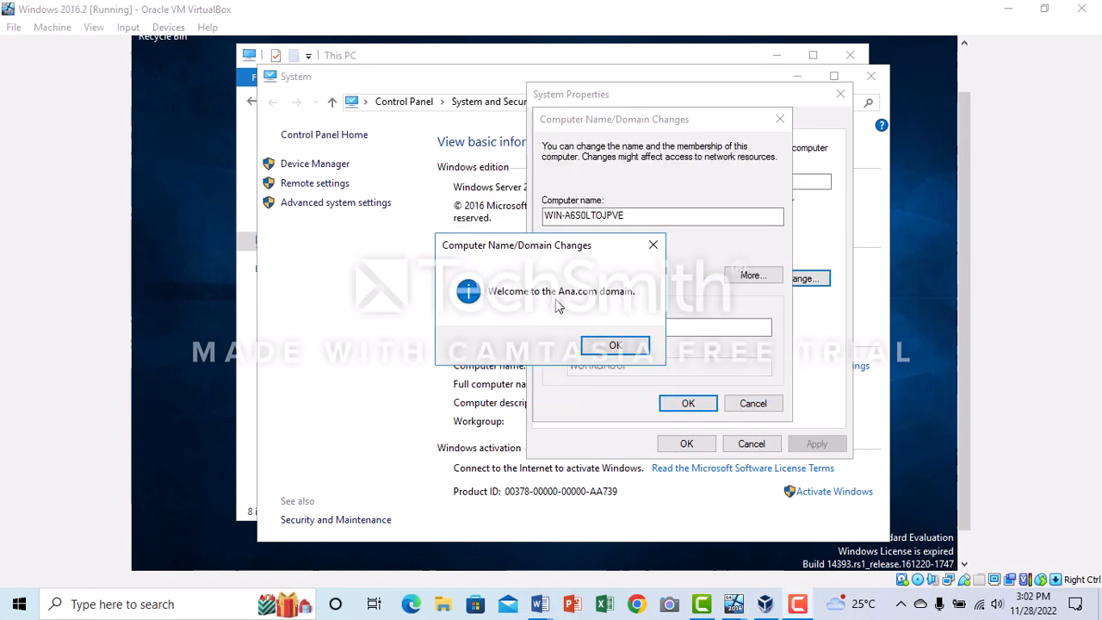
pyautogui.click(611, 346)
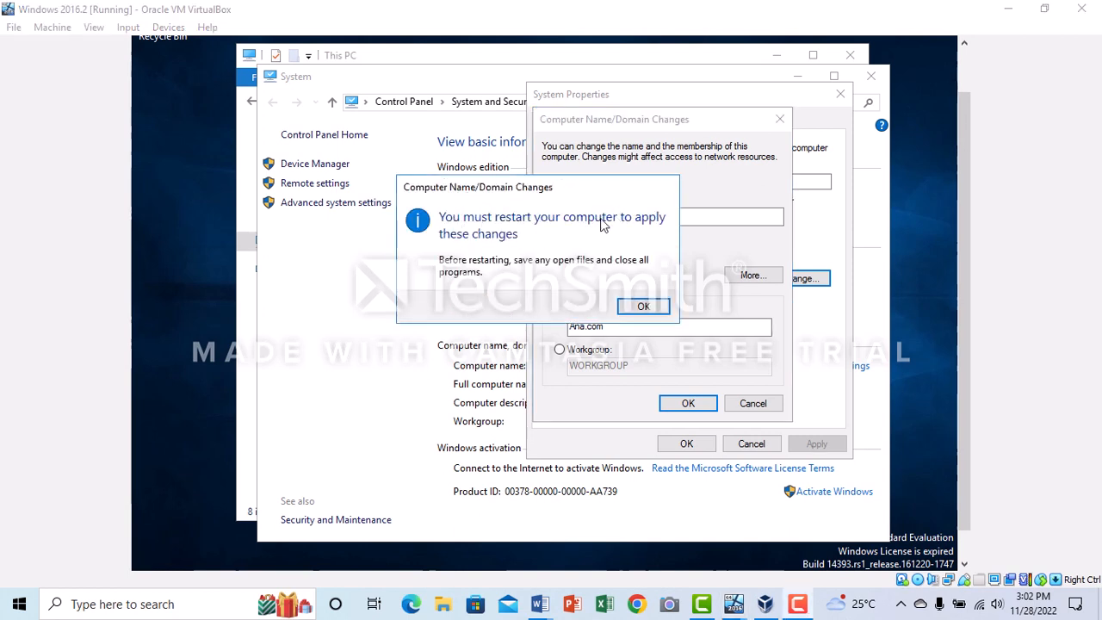
pyautogui.click(629, 308)
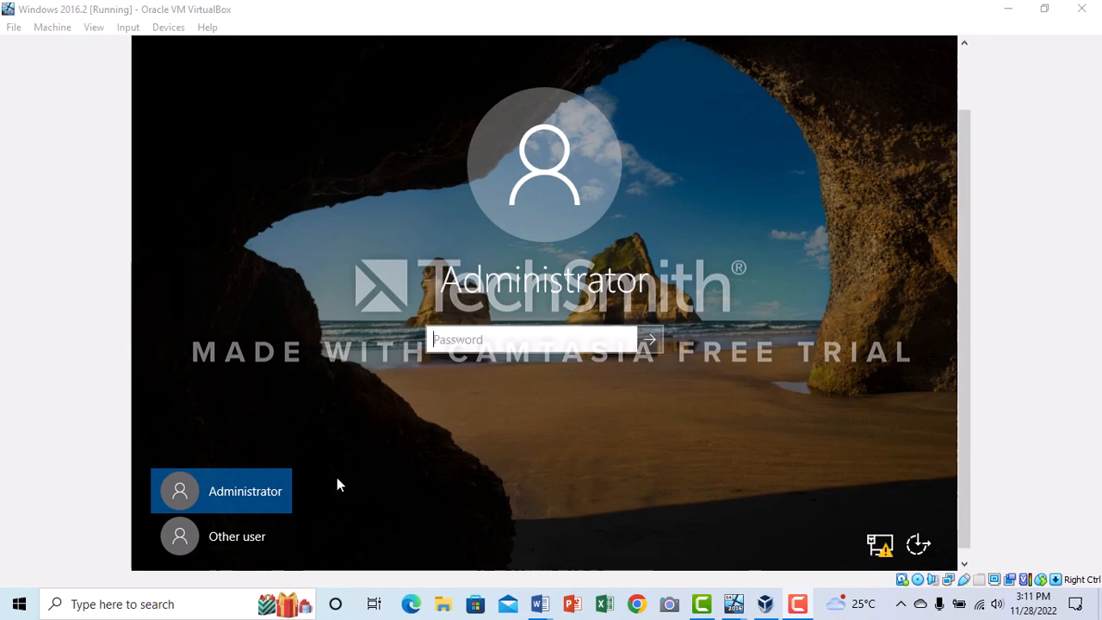
# Sign in as another user with the user name Ana.com\Administrator and the account password
pyautogui.click(234, 540)
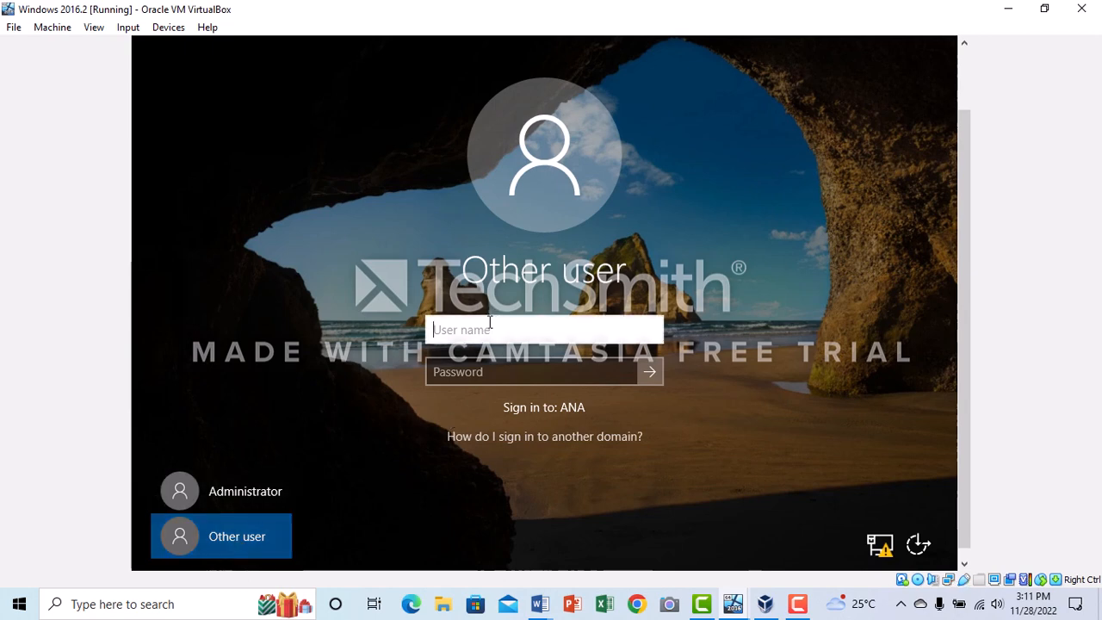
pyautogui.write('Ana.com')
pyautogui.click(328, 368)
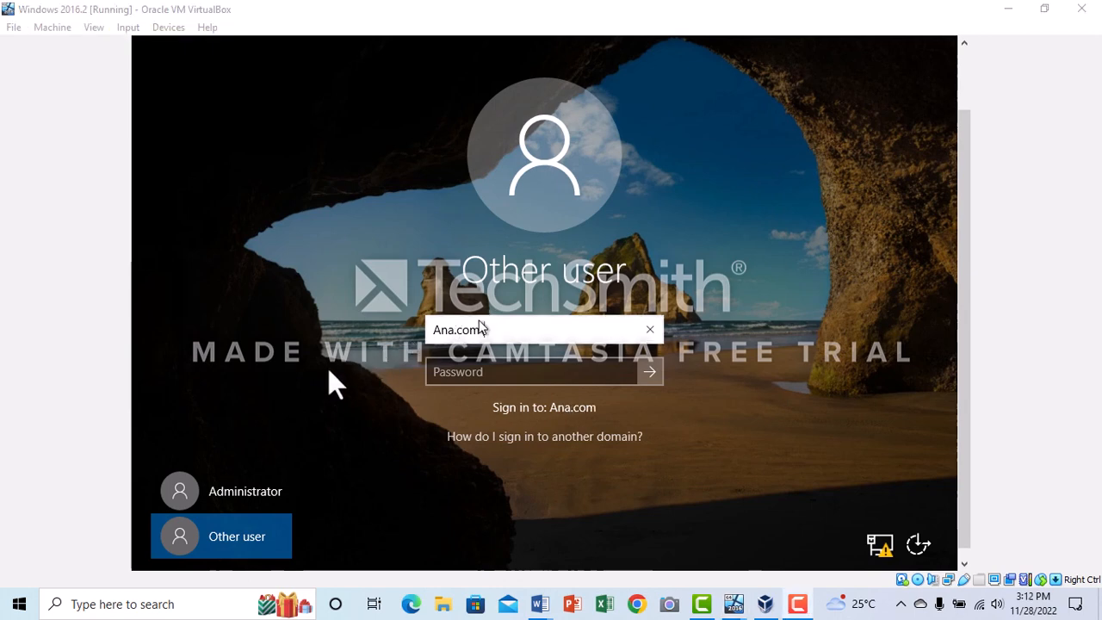
pyautogui.write('\\')
pyautogui.click(518, 332)
pyautogui.write('Admi')
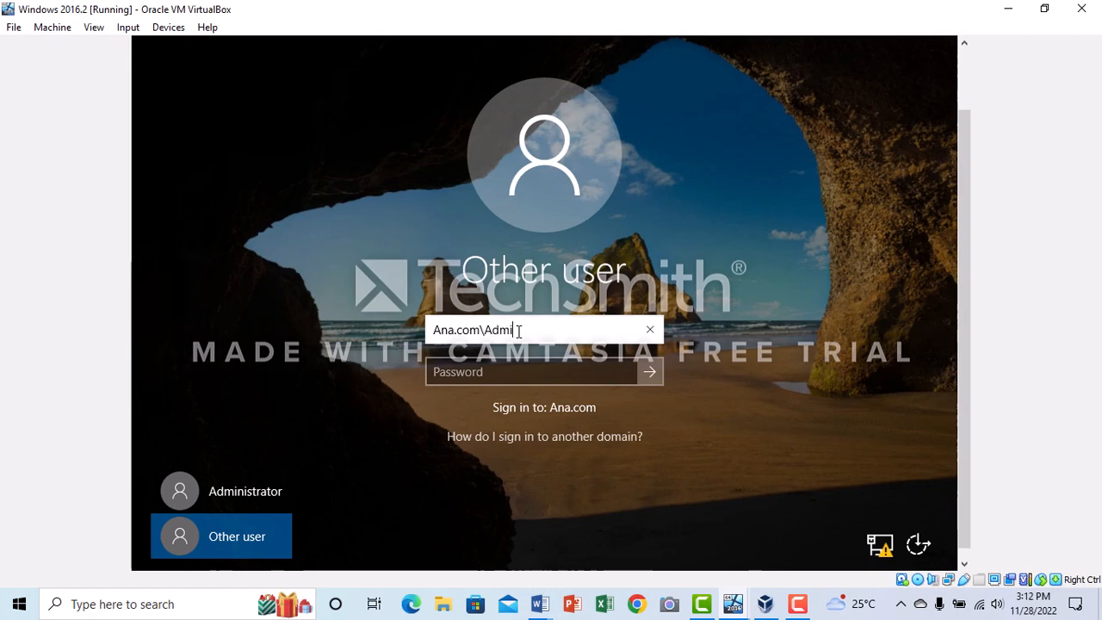
pyautogui.write('nistrator')
pyautogui.click(510, 377)
pyautogui.click(496, 373)
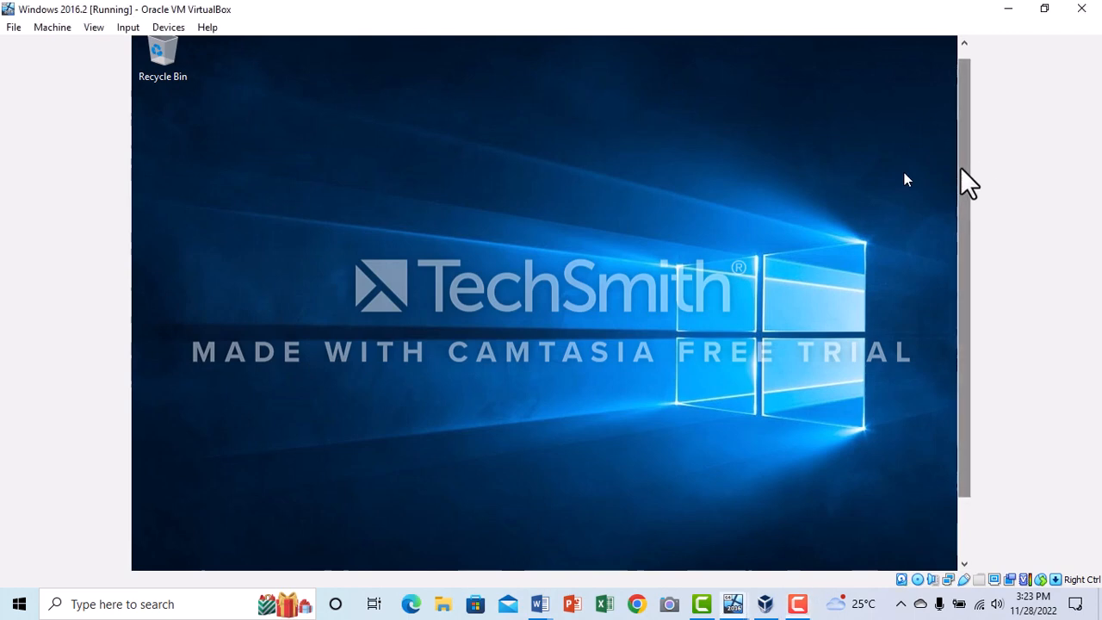
# Check the Ethernet connection in the Network & Internet settings of the Windows 2016.2 machine
pyautogui.moveTo(961, 184); pyautogui.dragTo(964, 271)
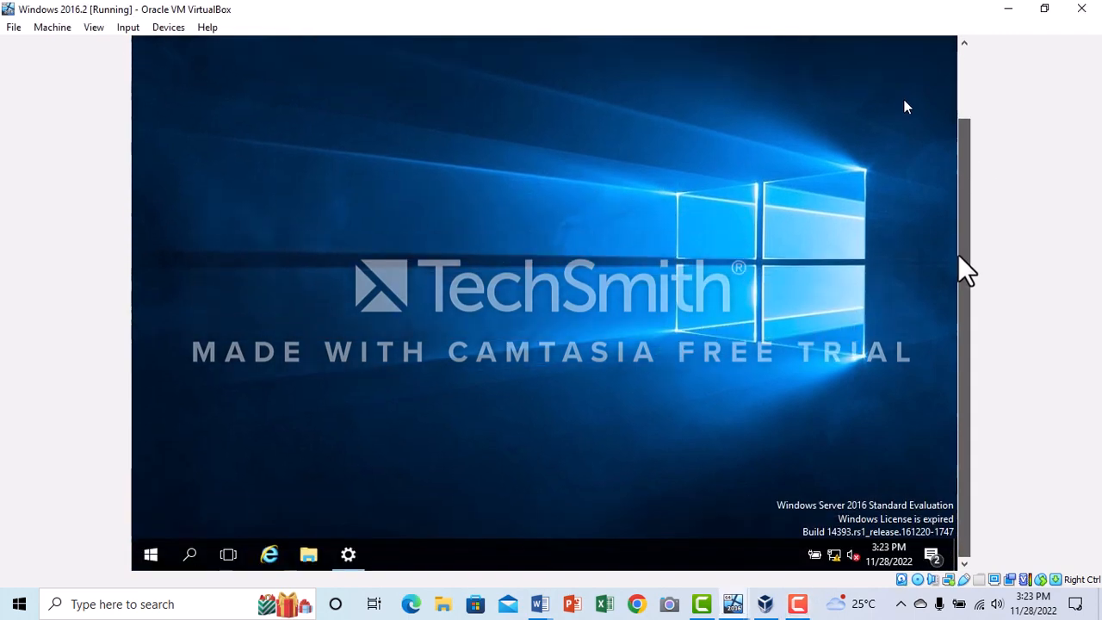
pyautogui.click(349, 556)
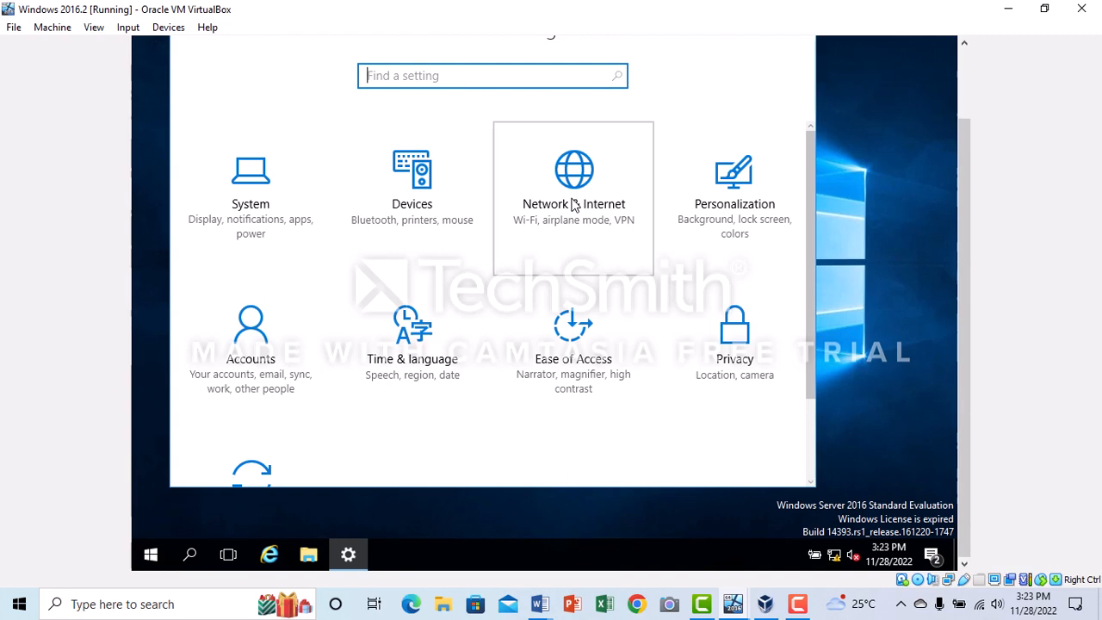
pyautogui.click(573, 204)
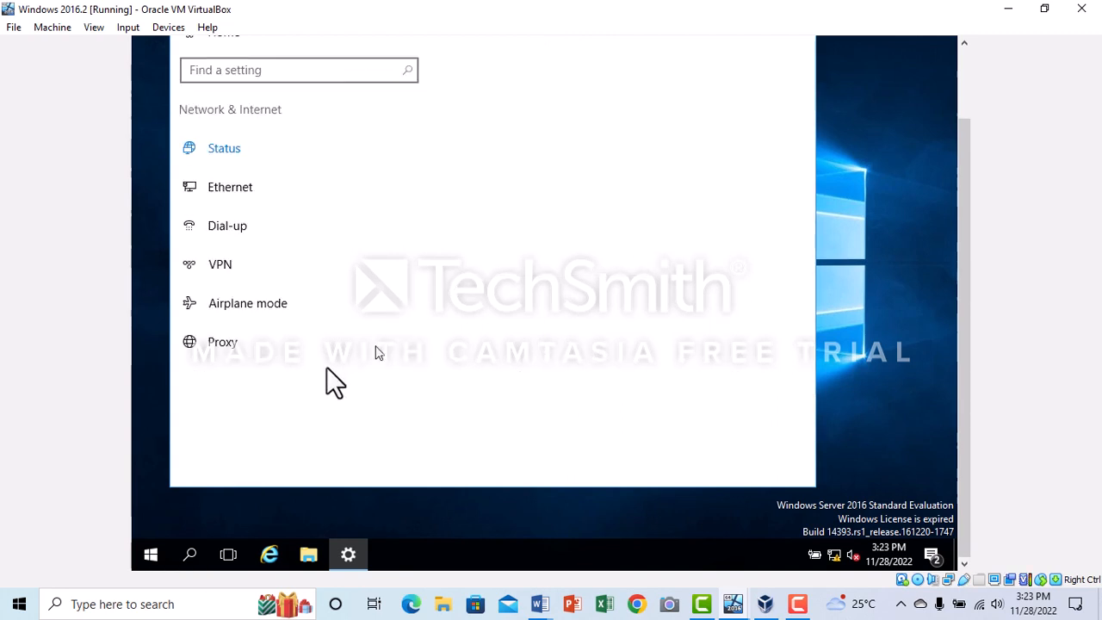
pyautogui.click(278, 202)
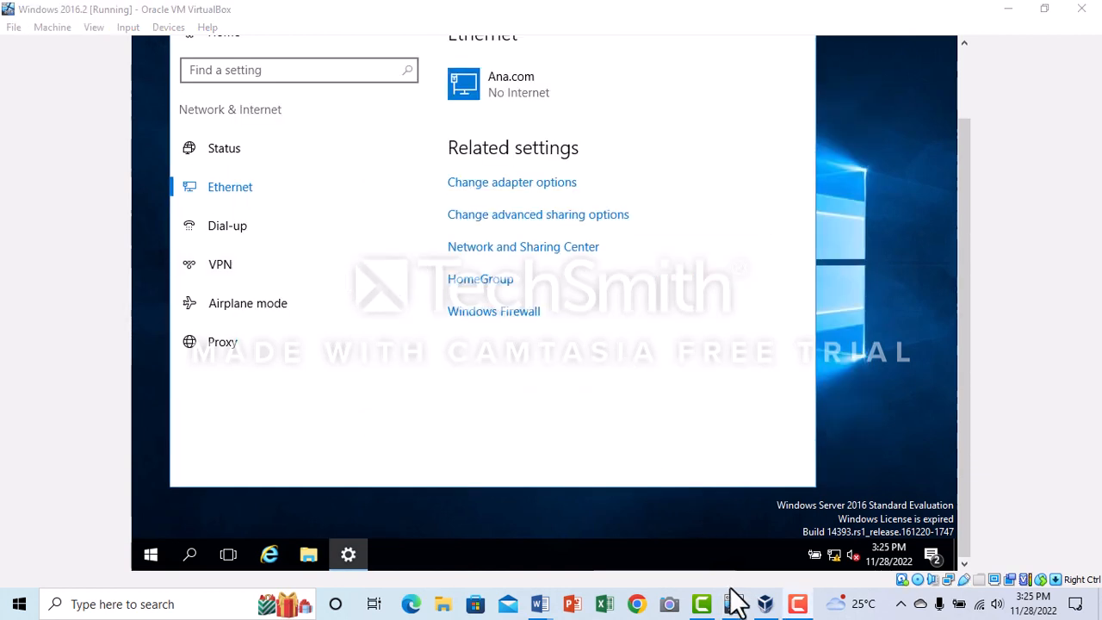
# Switch to the Windows Server 2016 virtual machine and open Active Directory Users and Computers from Server Manager
pyautogui.moveTo(734, 605)
pyautogui.click(669, 526)
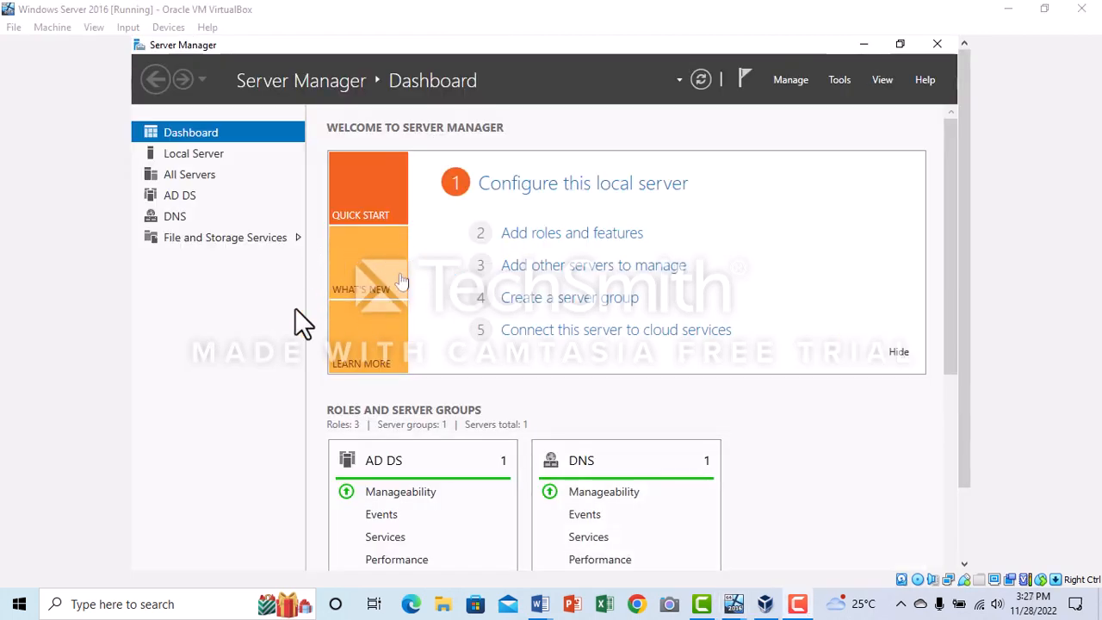
pyautogui.click(839, 79)
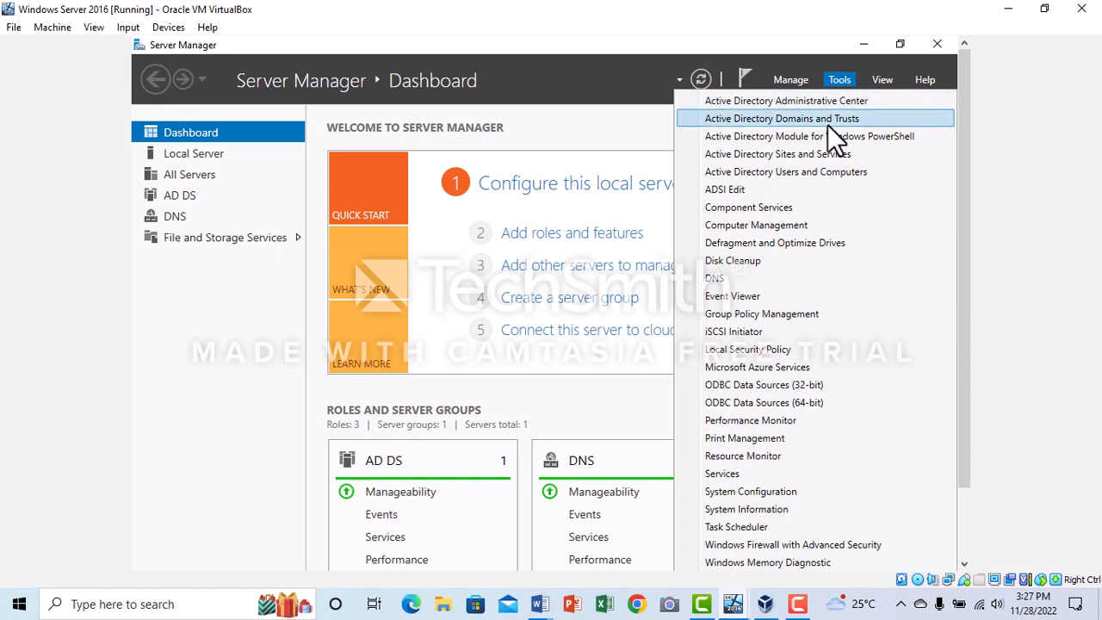
pyautogui.click(812, 171)
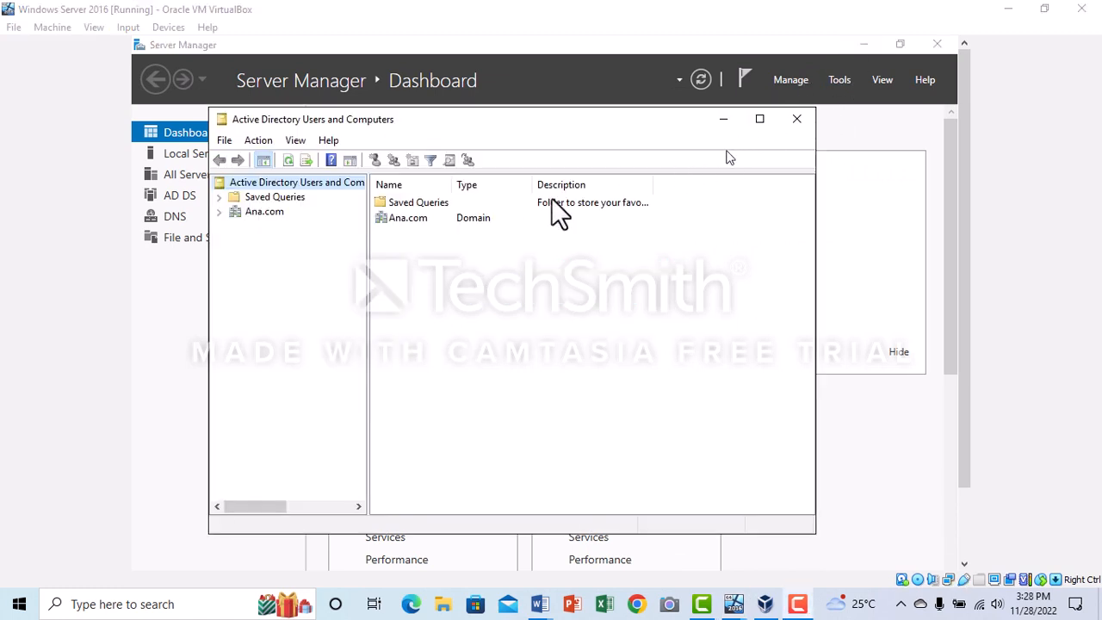
# Open the Computers container of the Ana.com domain
pyautogui.click(495, 218)
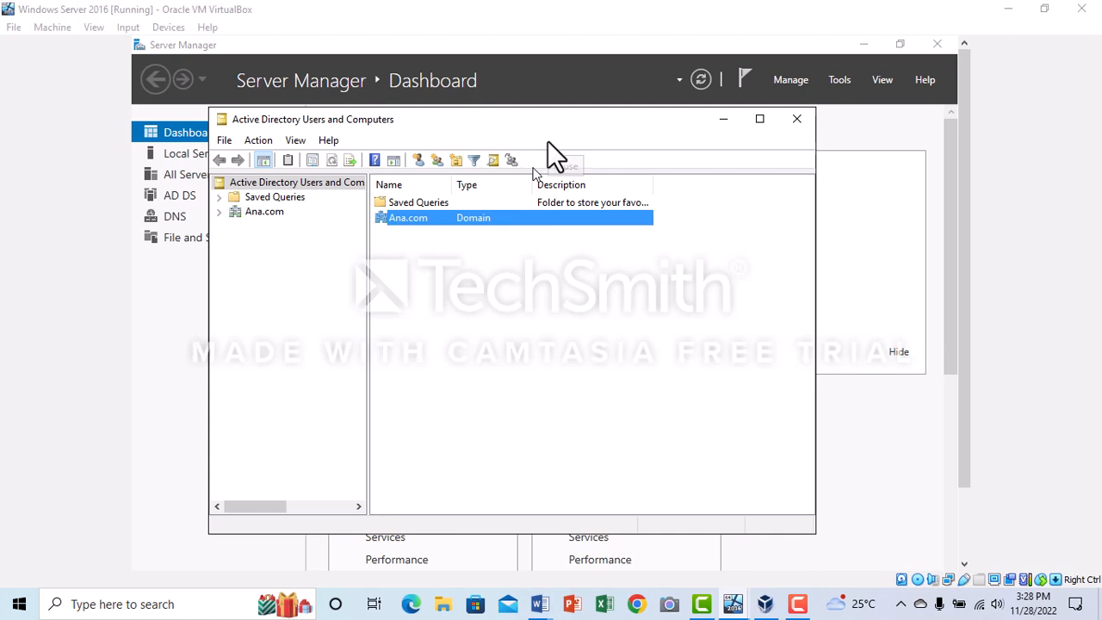
pyautogui.press('Return')
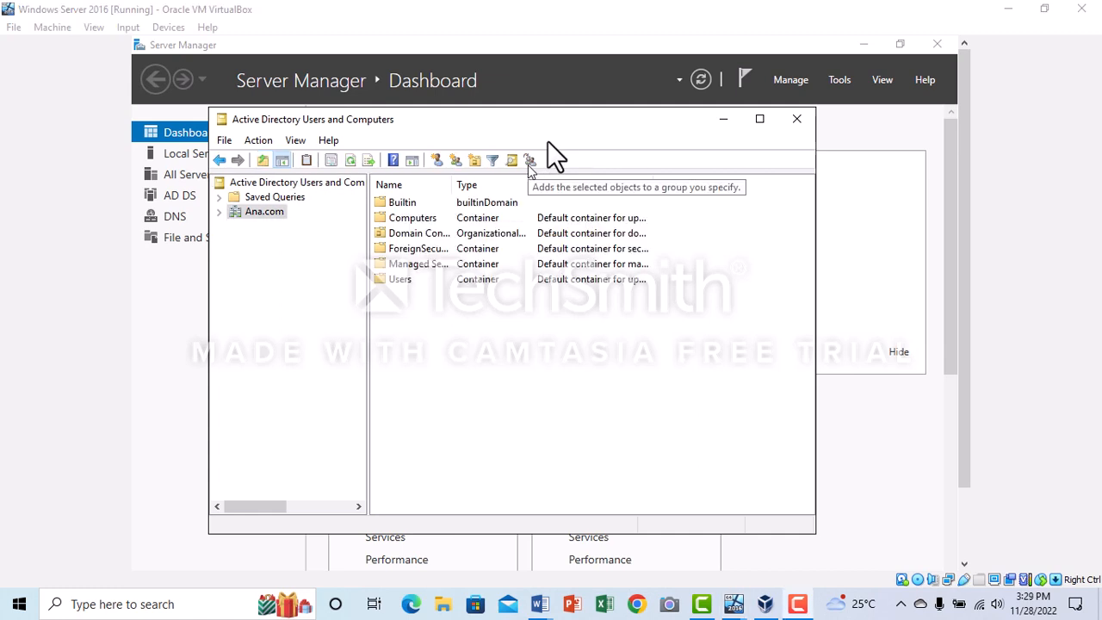
pyautogui.click(427, 218)
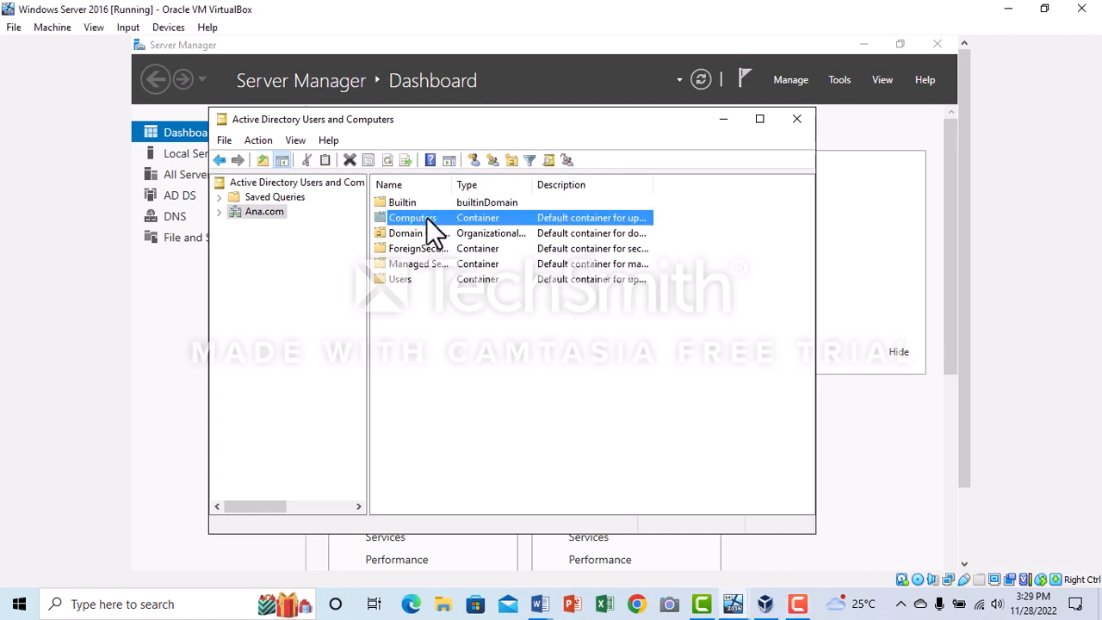
pyautogui.press('Return')
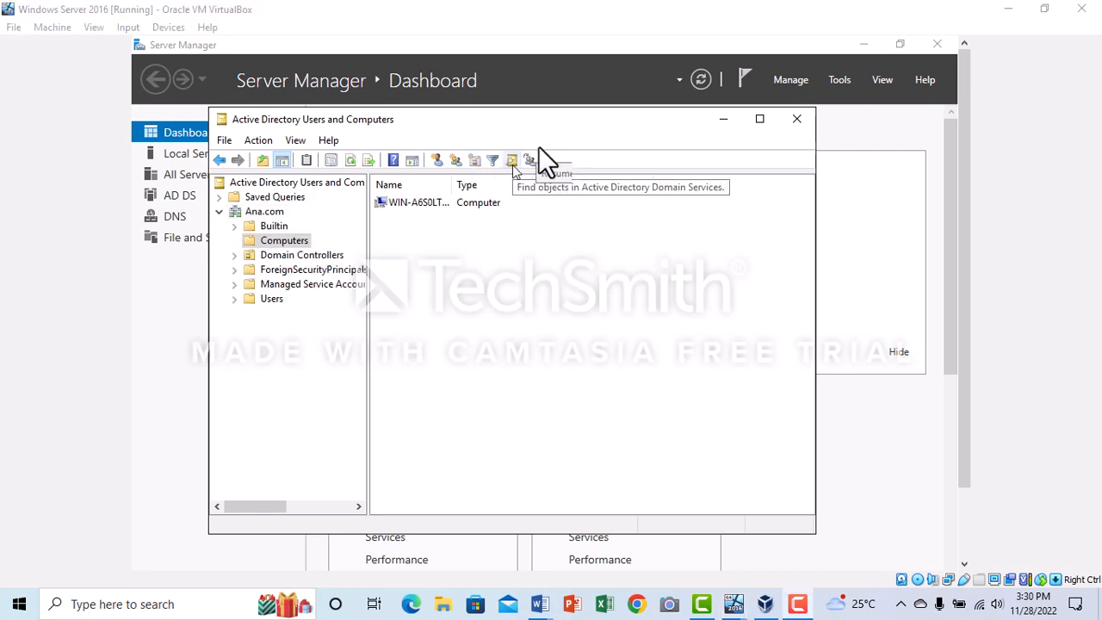
# Set the delegation of computer WIN-A6S0LTOJPVE to trust for any service (Kerberos only), then apply and close its properties
pyautogui.rightClick(440, 204)
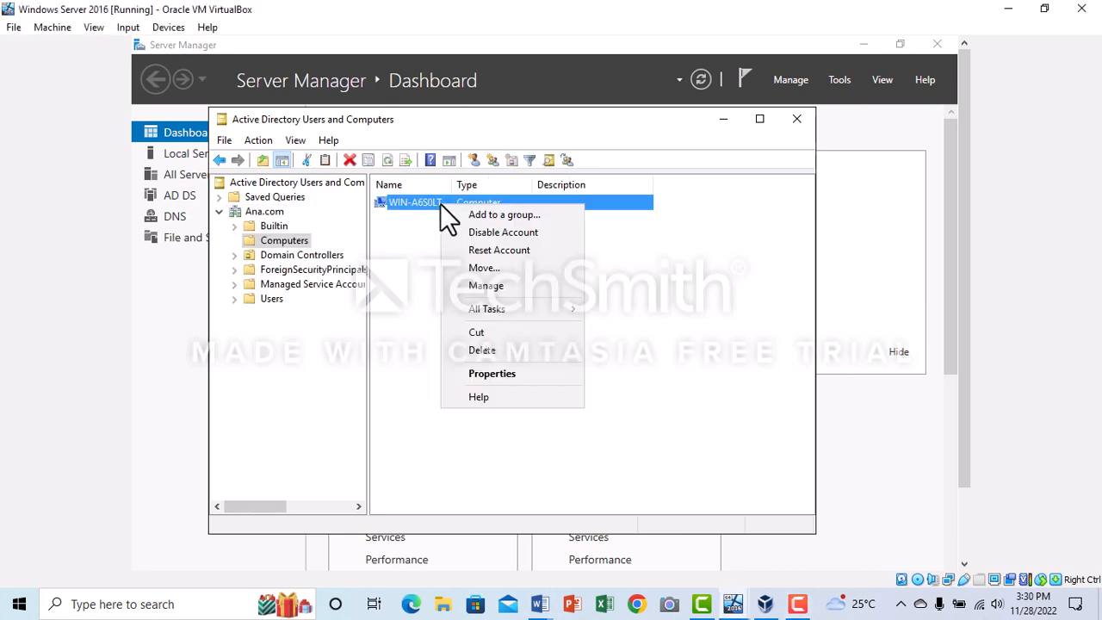
pyautogui.click(497, 373)
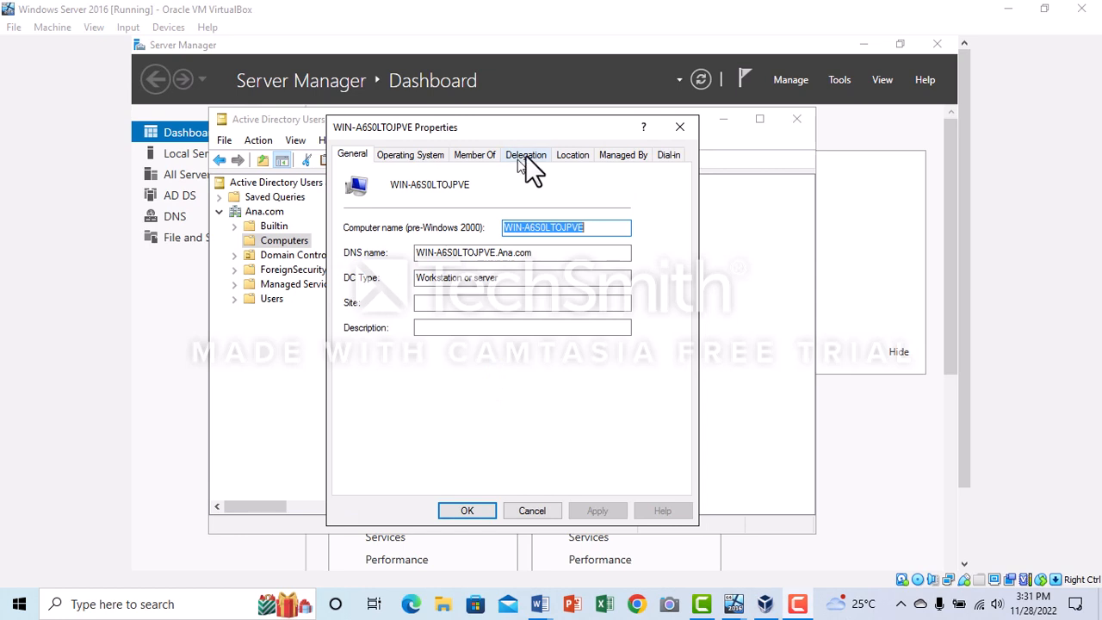
pyautogui.click(526, 157)
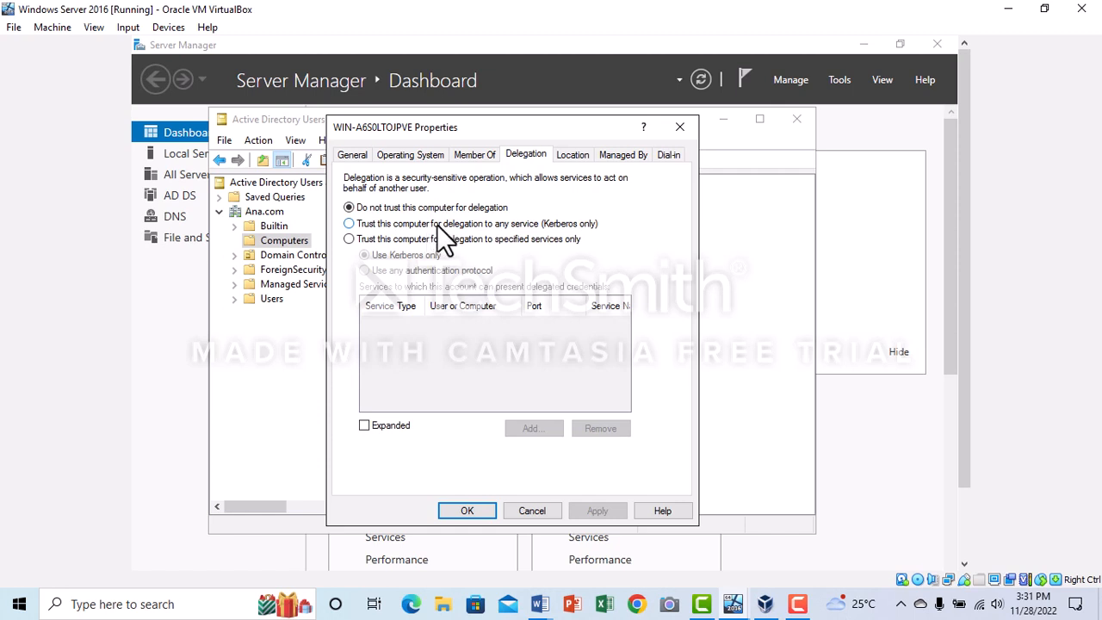
pyautogui.click(434, 223)
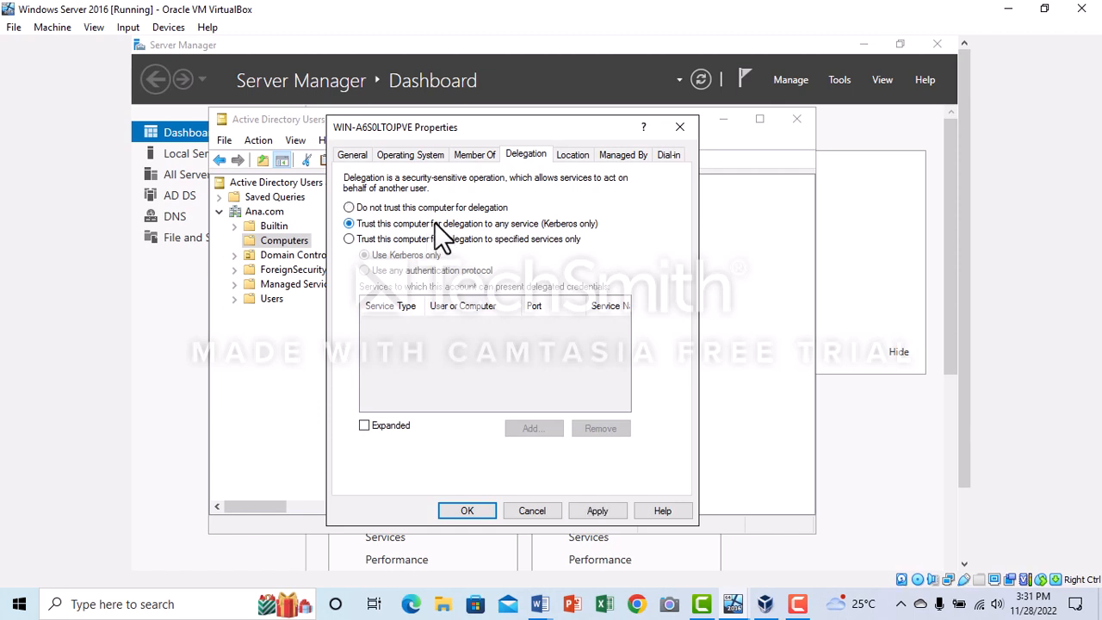
pyautogui.click(578, 507)
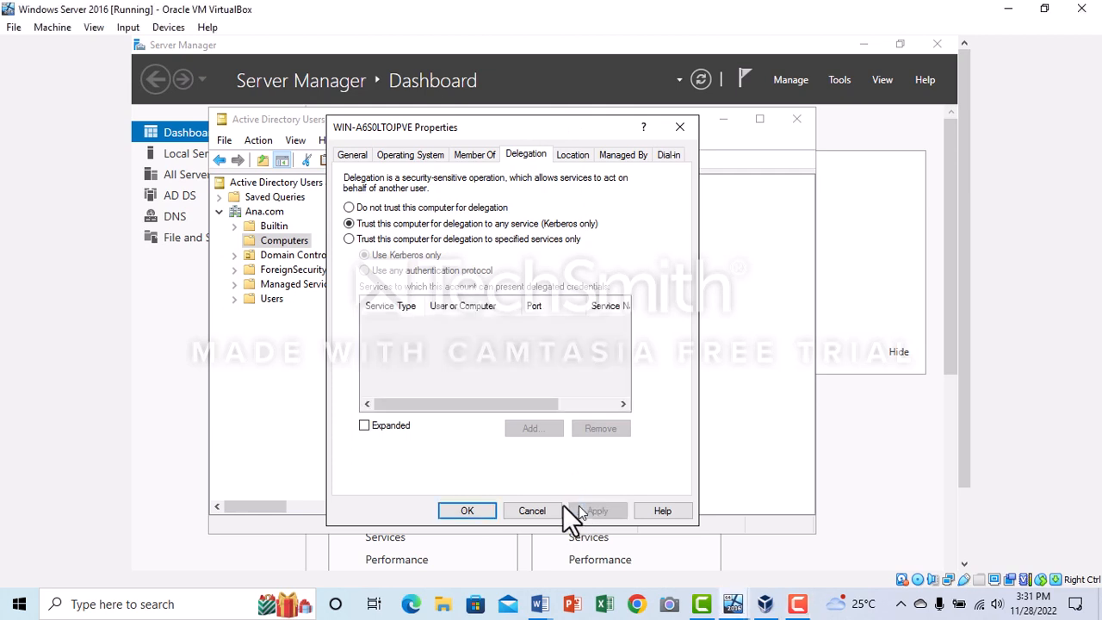
pyautogui.click(482, 508)
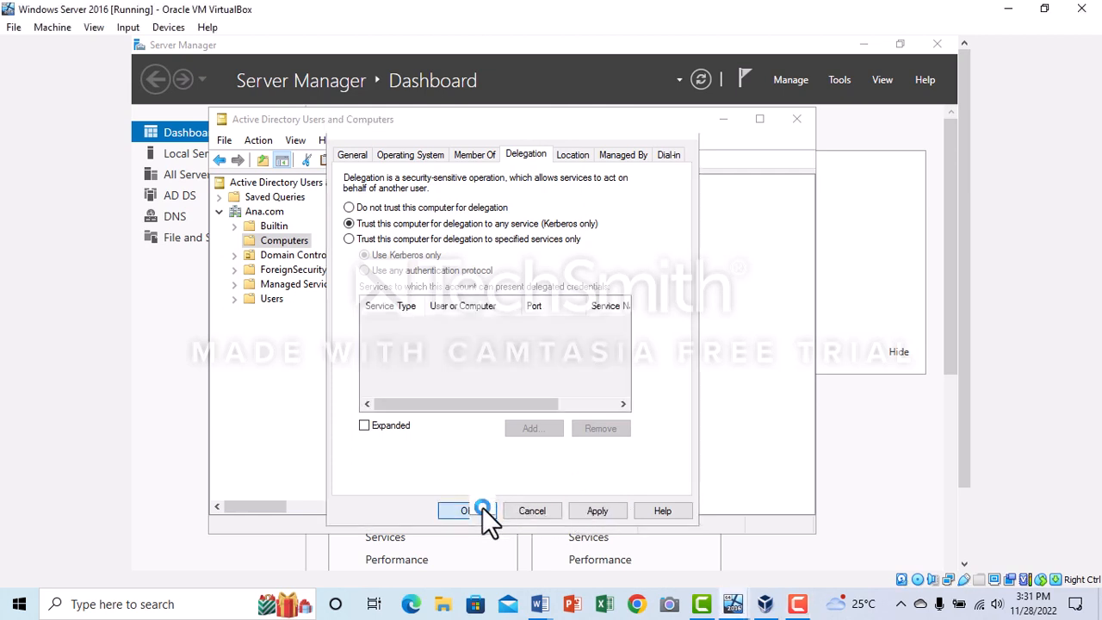